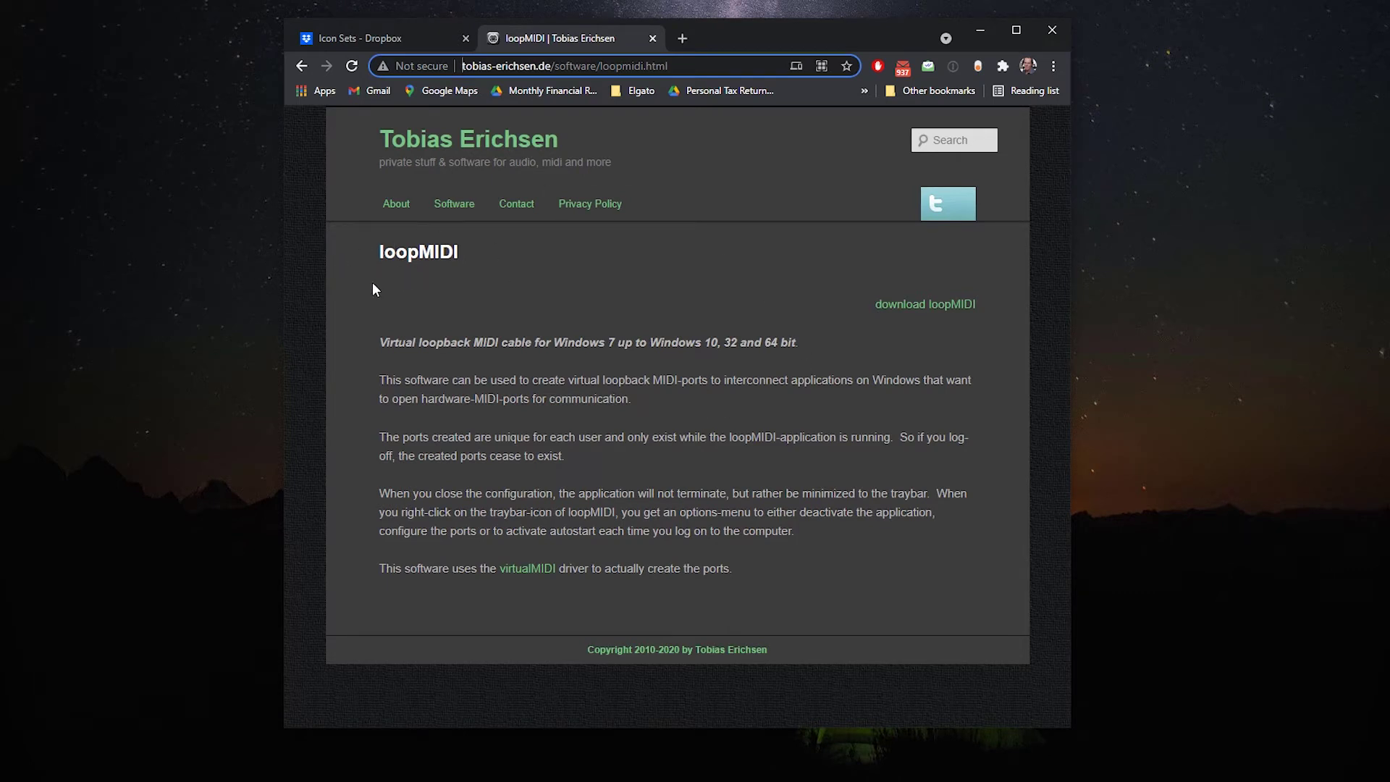
- Download and run loopMIDISetup, accept the license terms, install, then launch loopMIDI
click(896, 309)
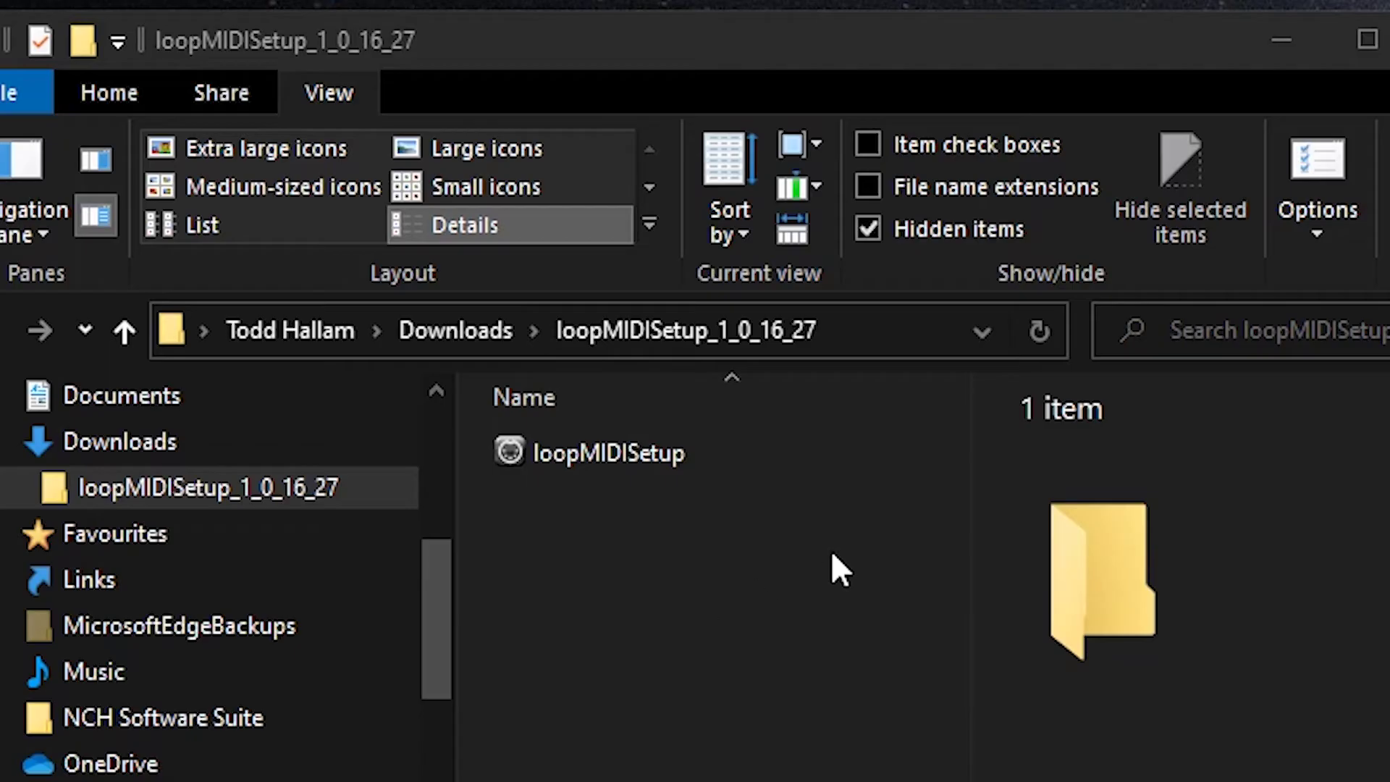
click(591, 468)
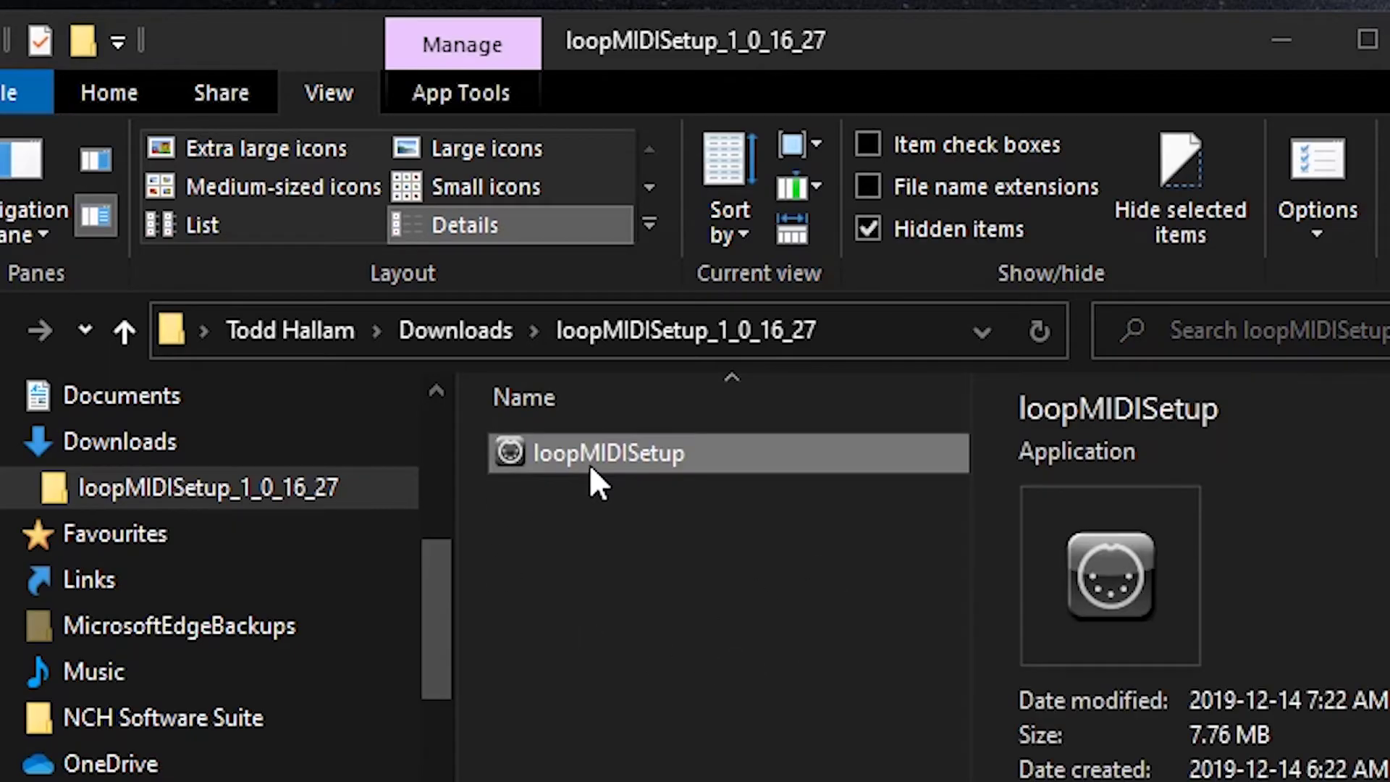
key(Return)
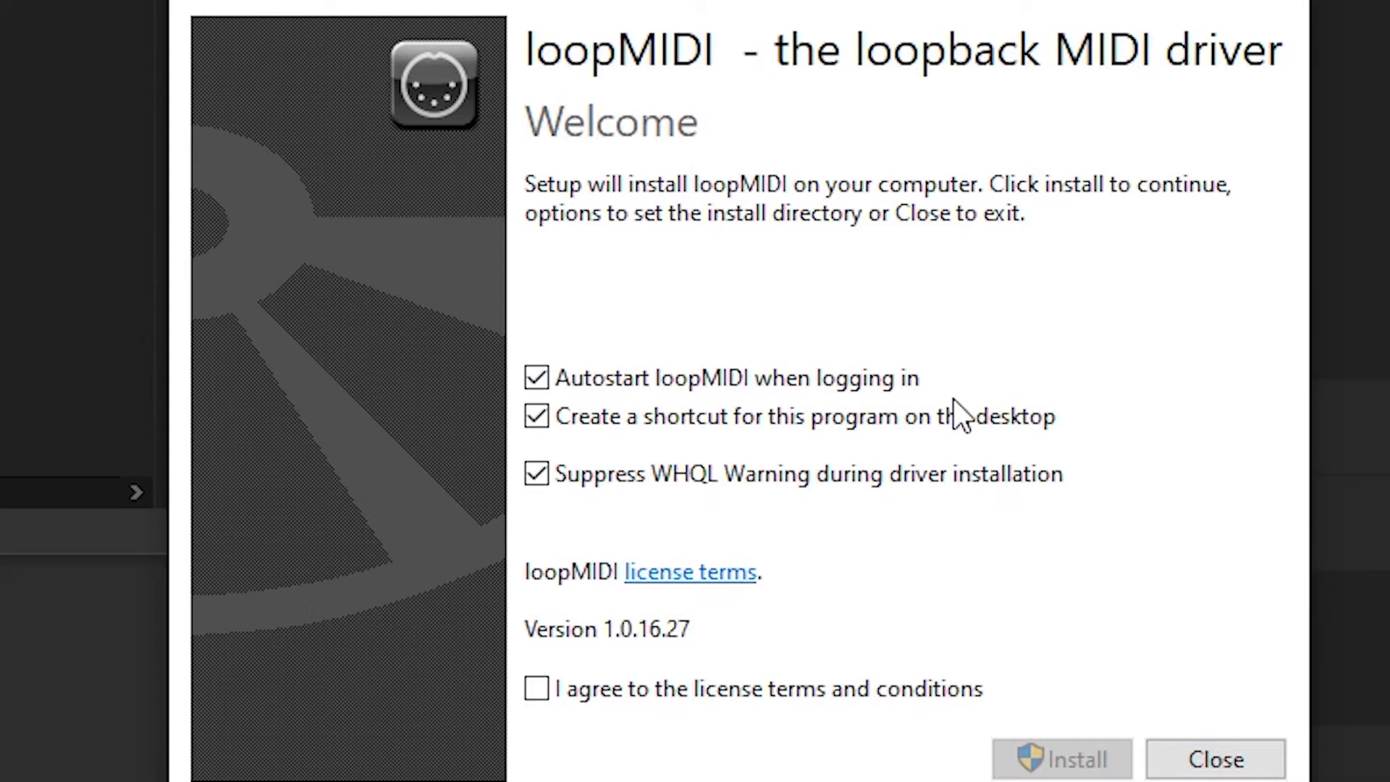
click(549, 684)
click(1059, 767)
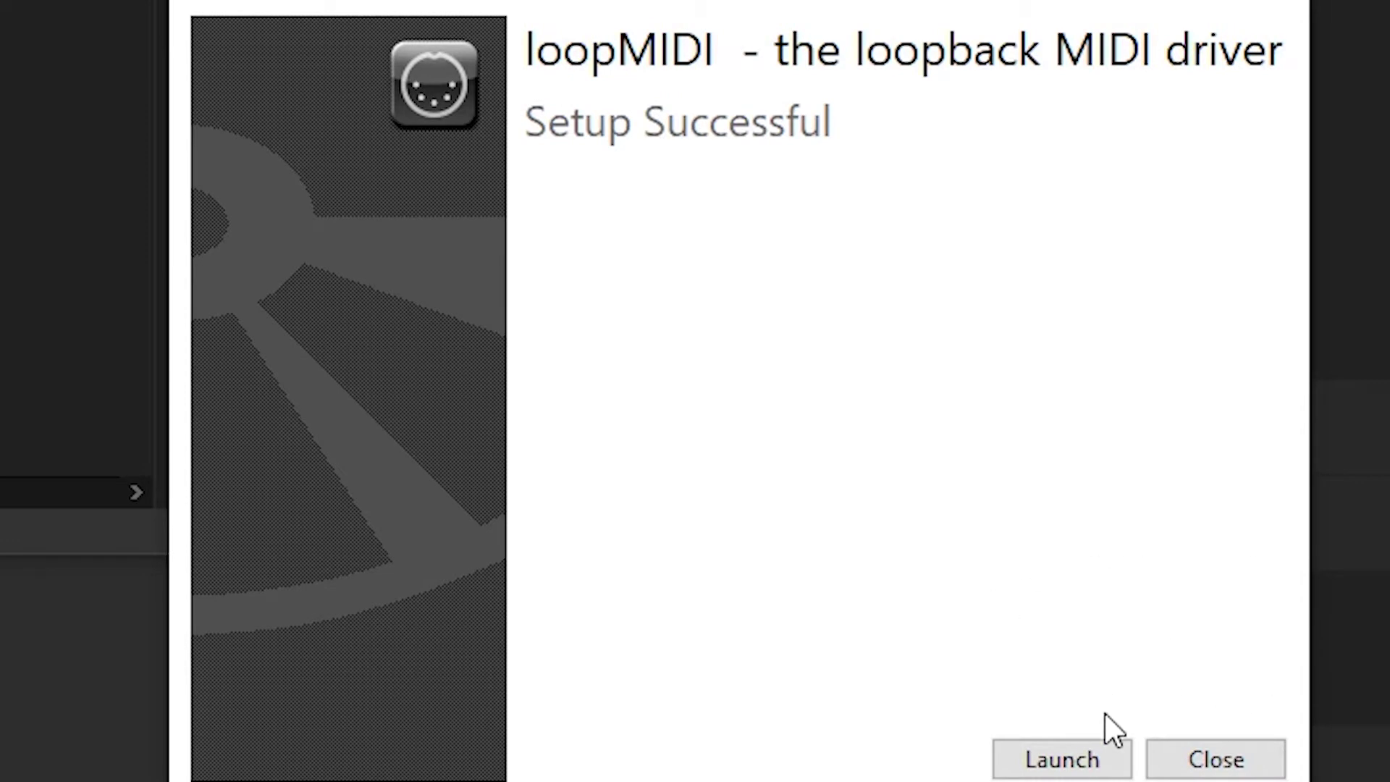
click(1083, 760)
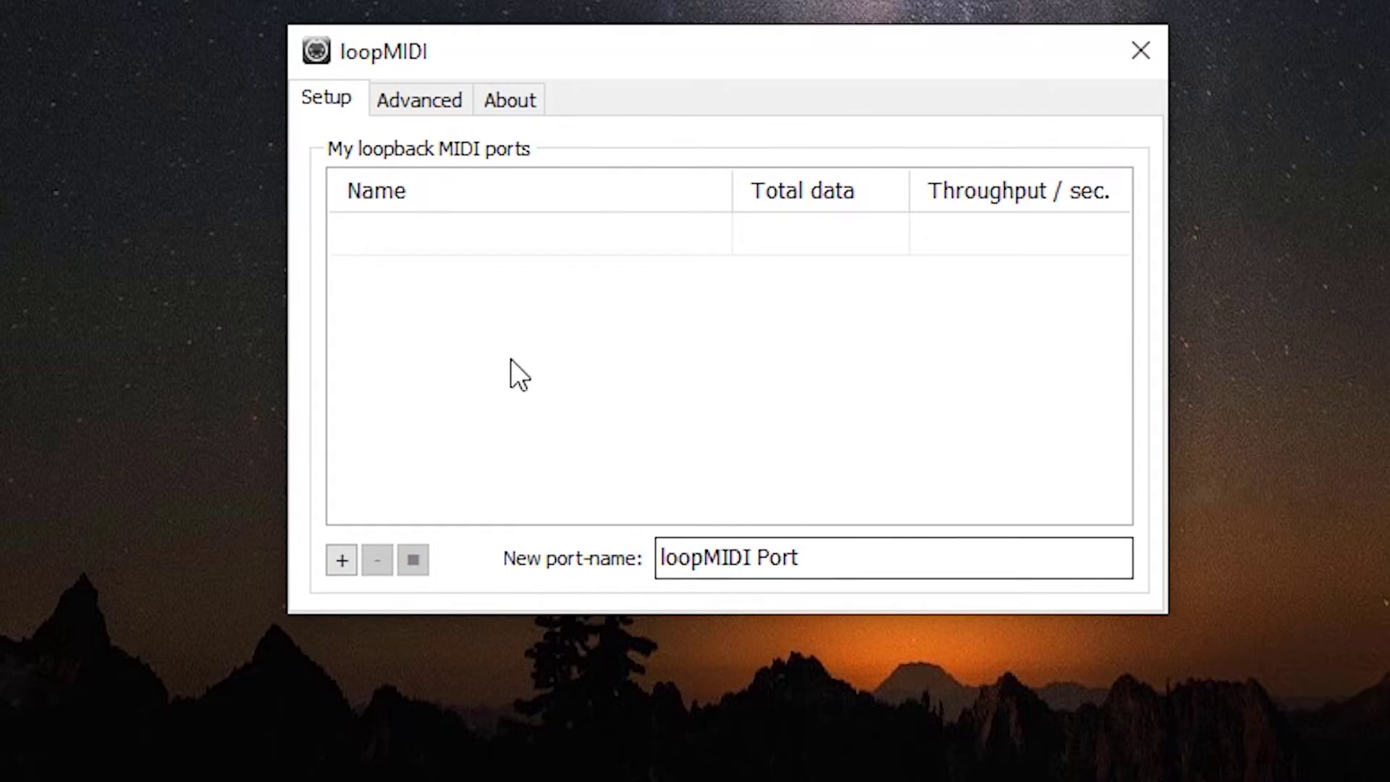
- Replace the default port name with Mackie2Daw and add it, then add Daw2Mackie the same way
click(839, 558)
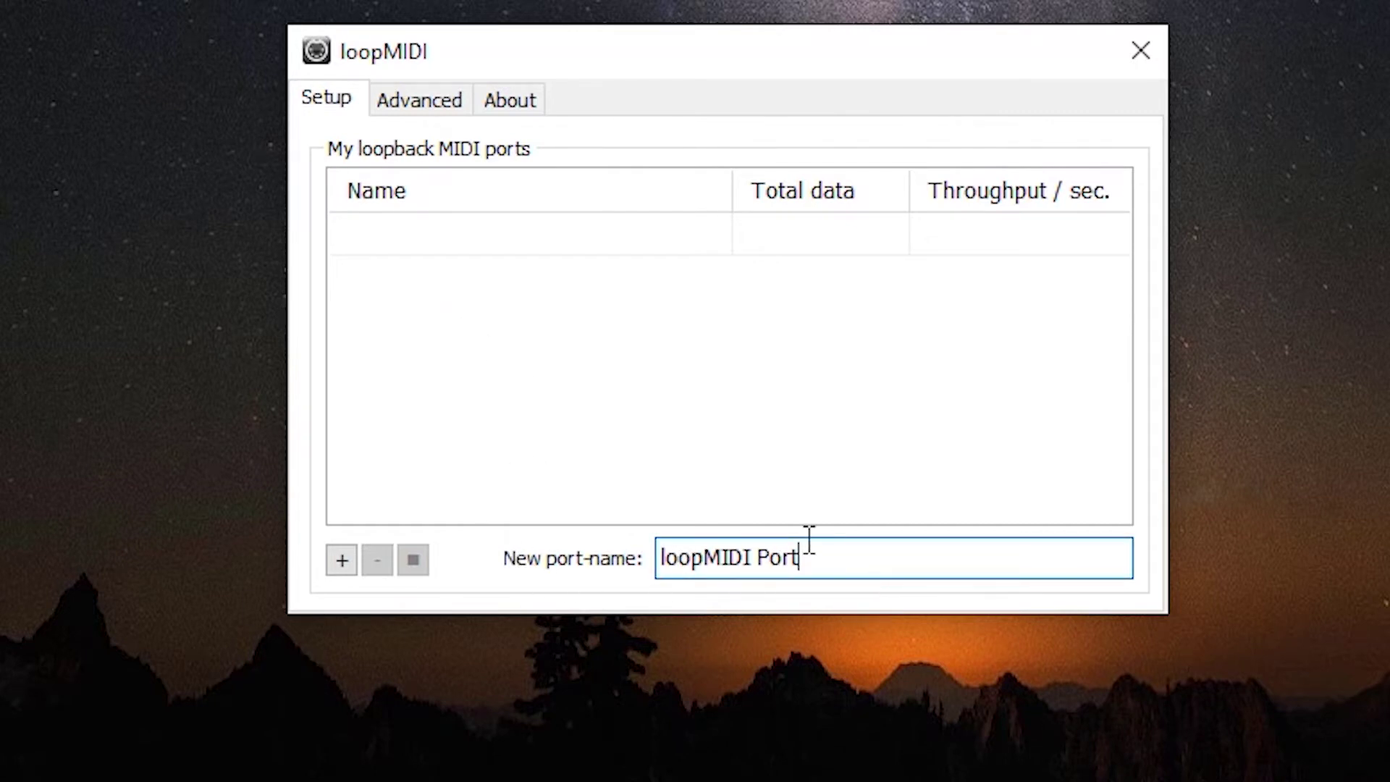
key(ctrl+a)
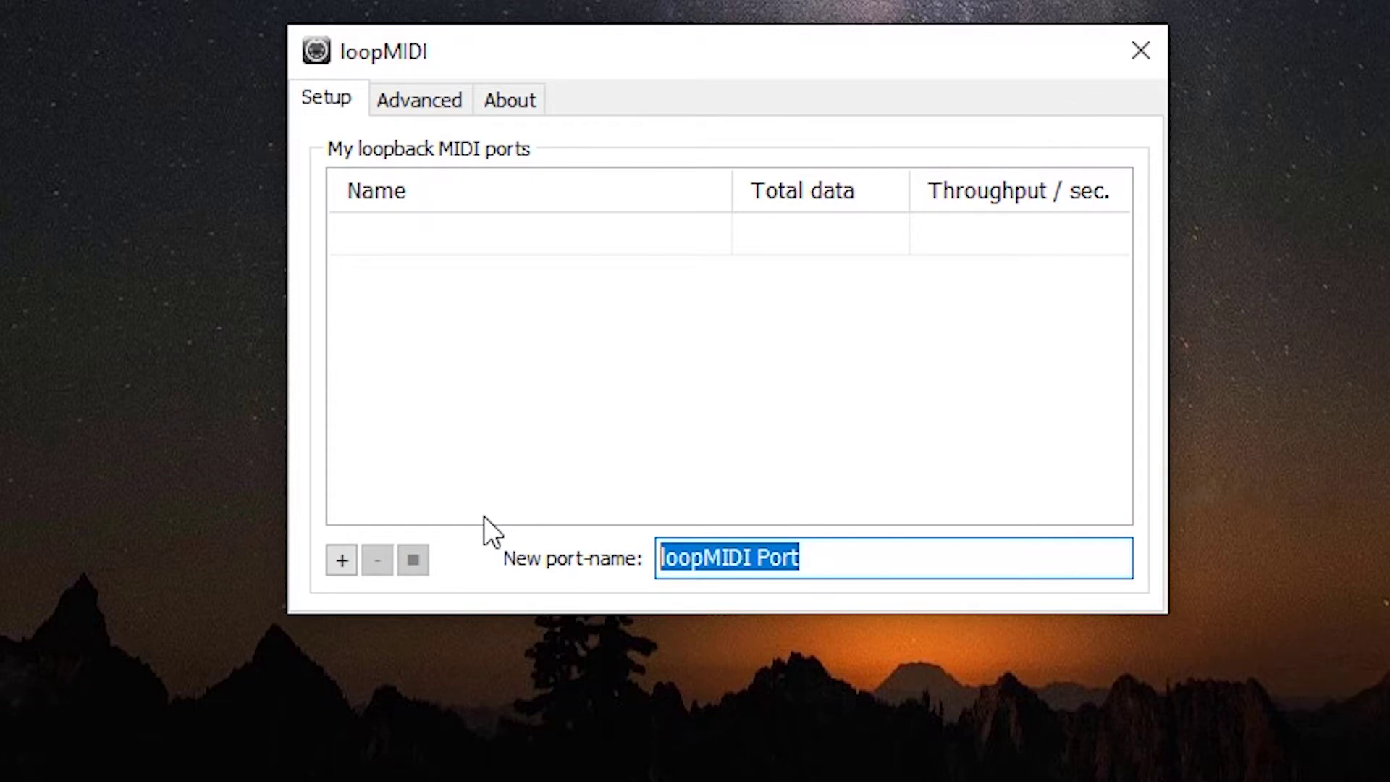
text(M)
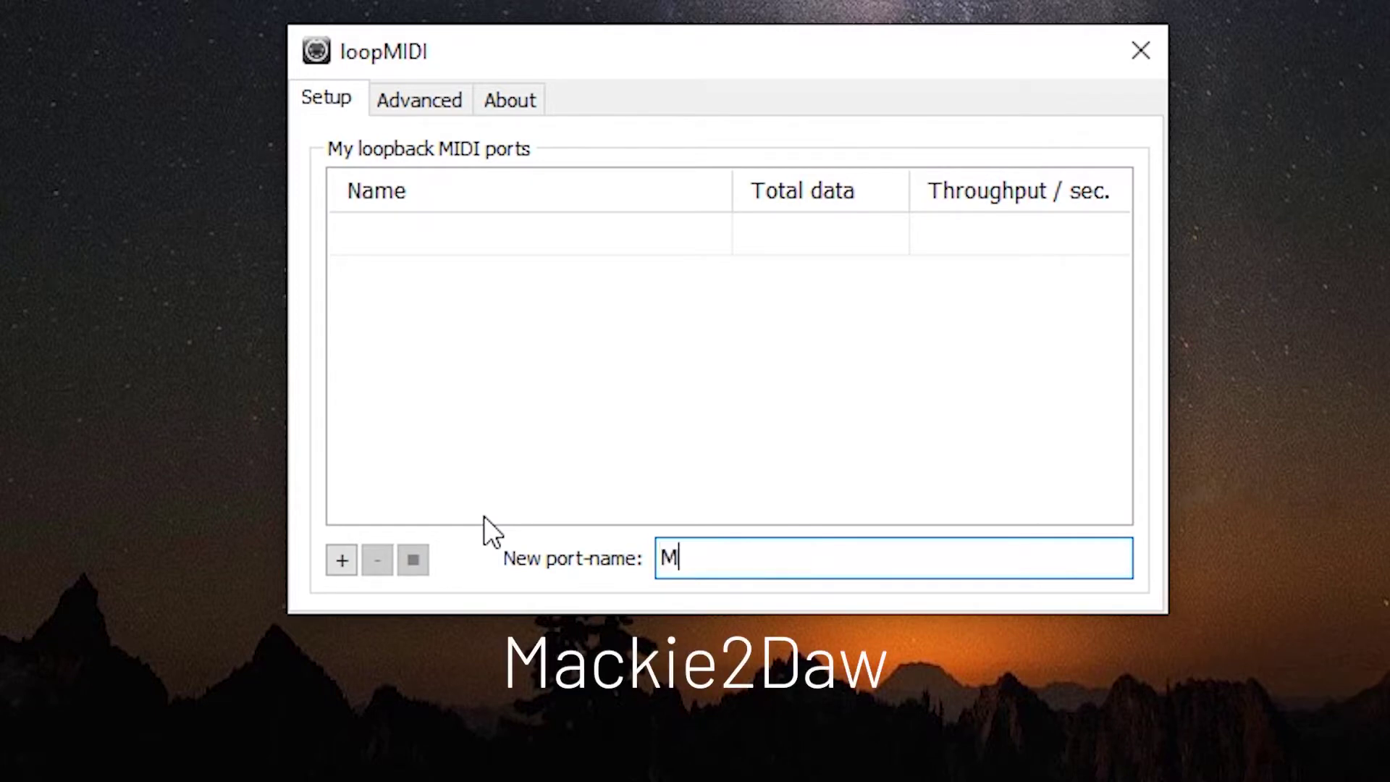
text(ackie2Daw)
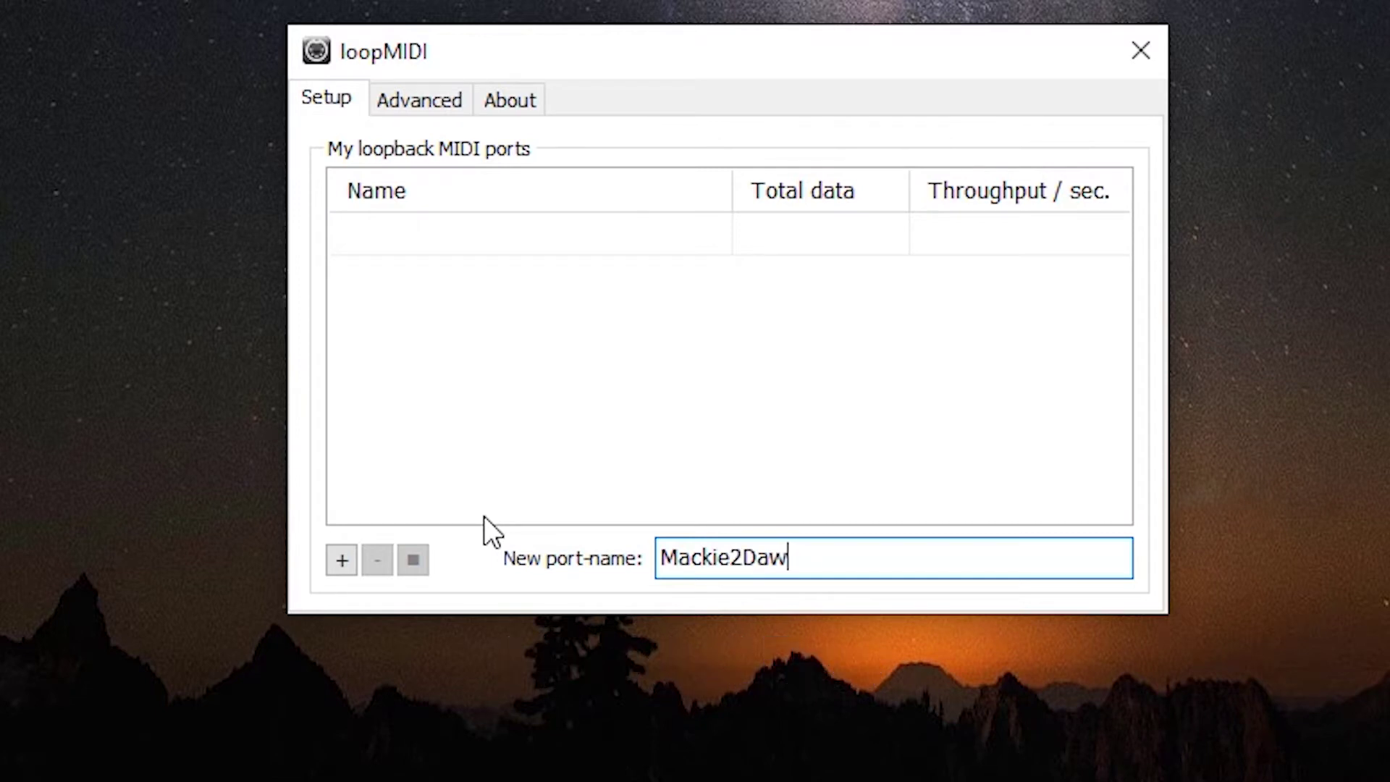
click(343, 570)
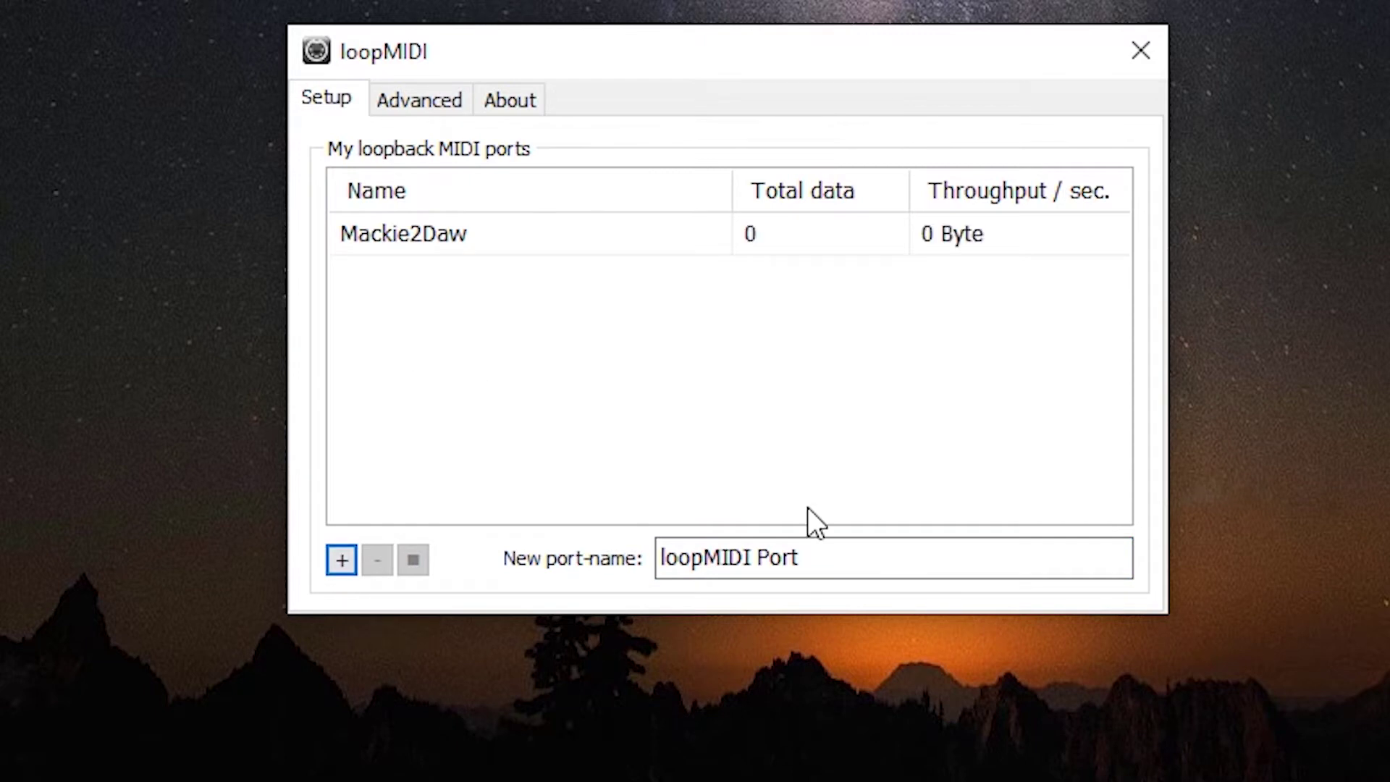
drag(850, 561, 614, 533)
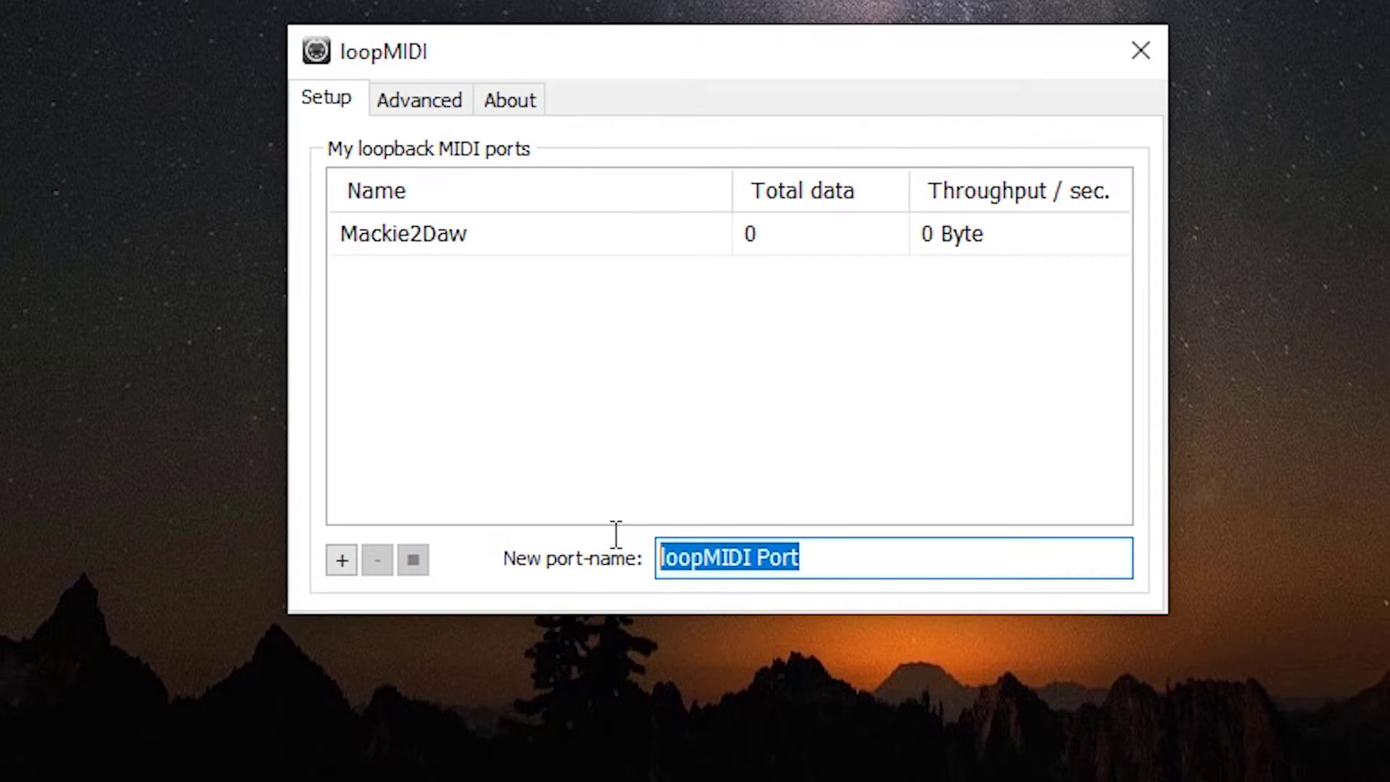
text(Daw2Mackie)
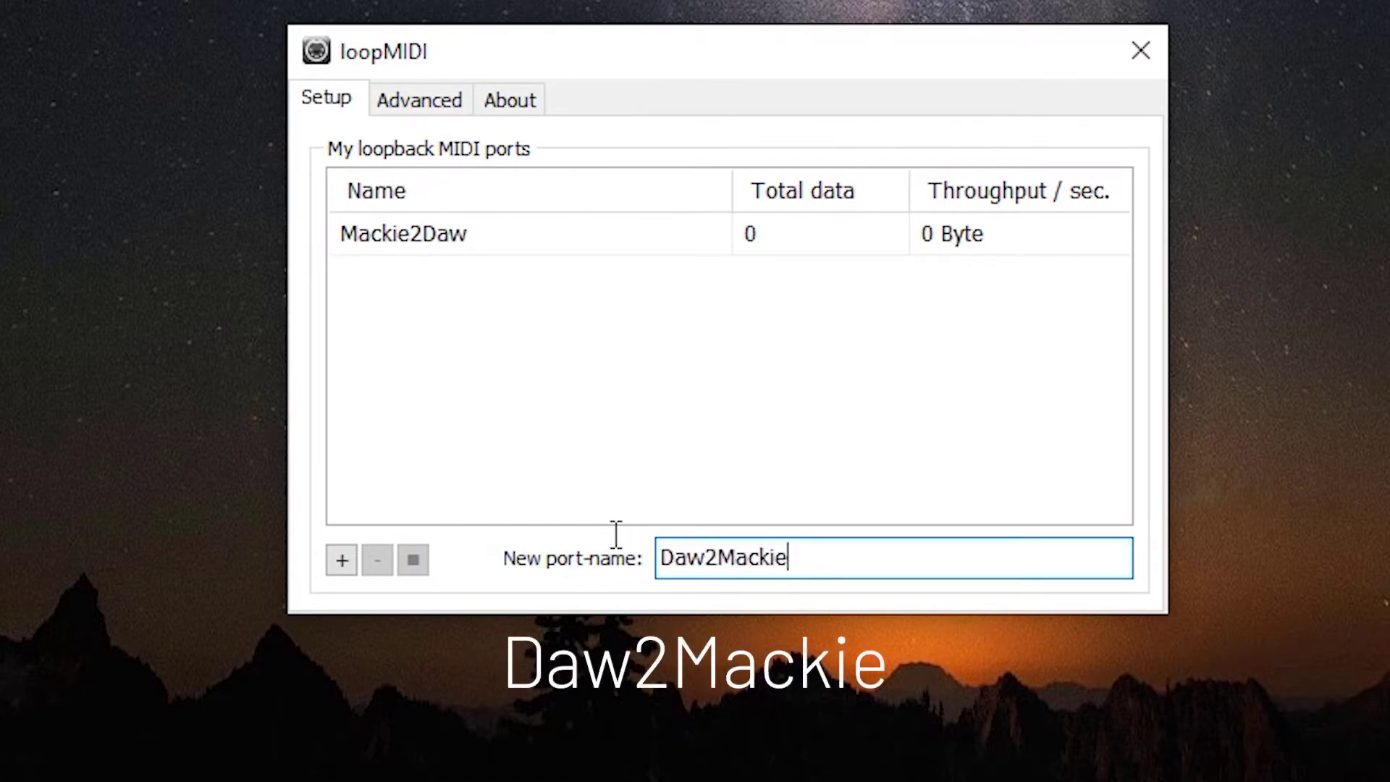
click(343, 560)
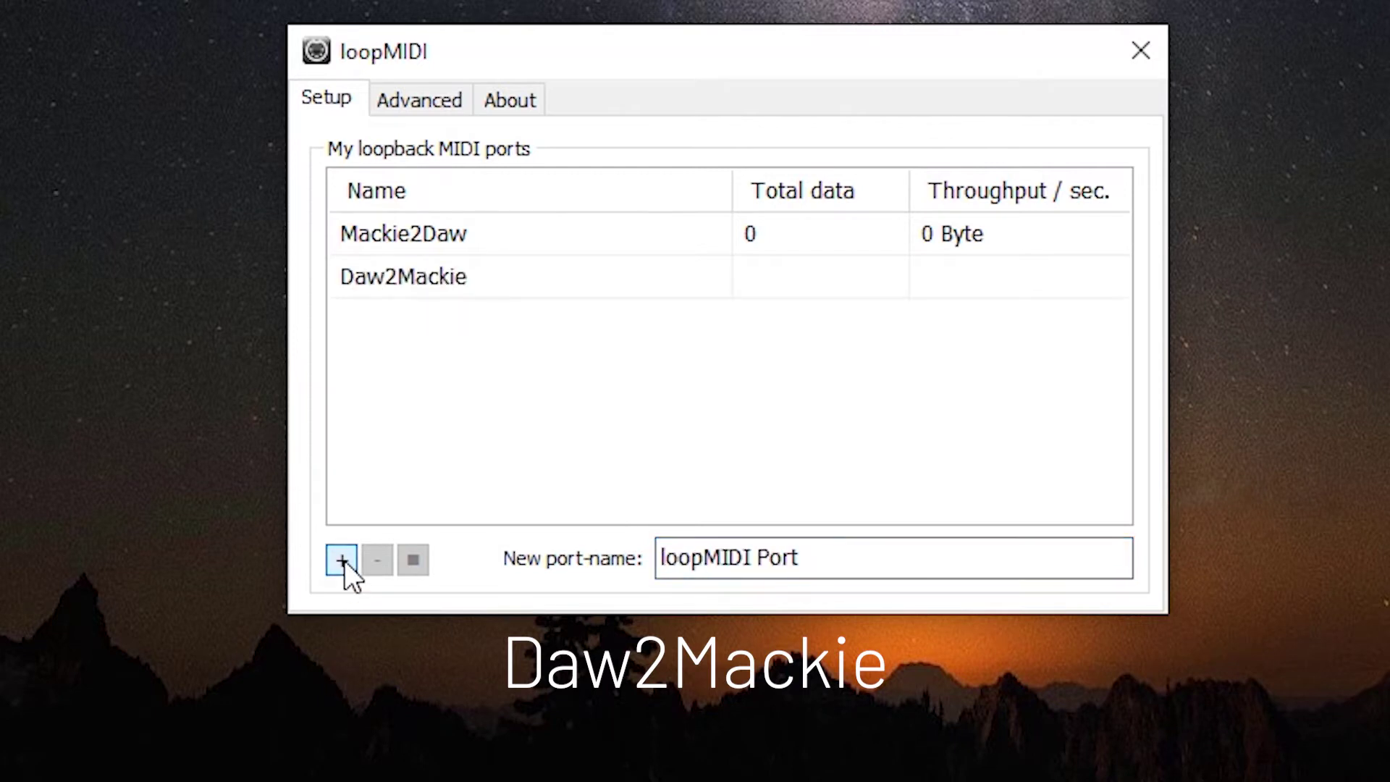
- Add loopback ports named StreamDeck2DawTrack and DawTrack2StreamDeck
key(Tab)
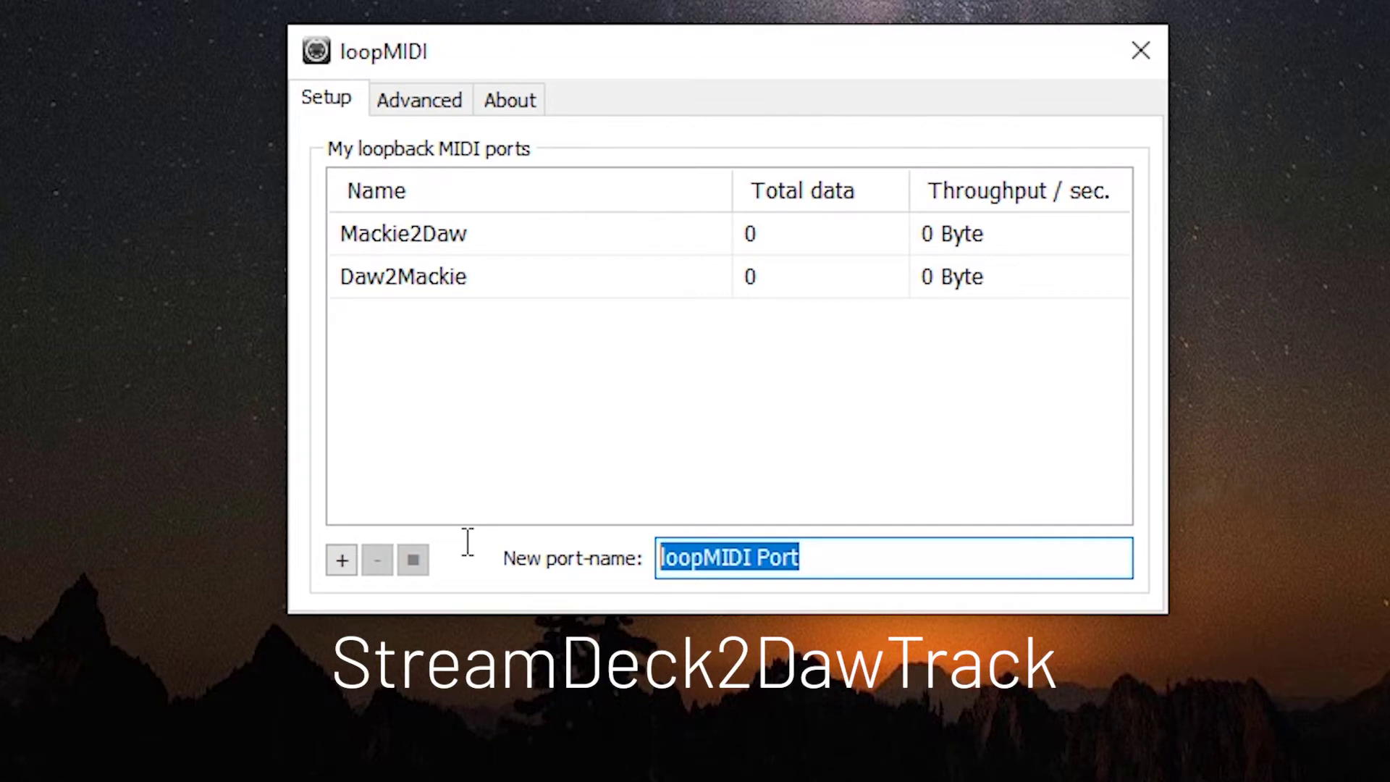
text(StreamDeck2)
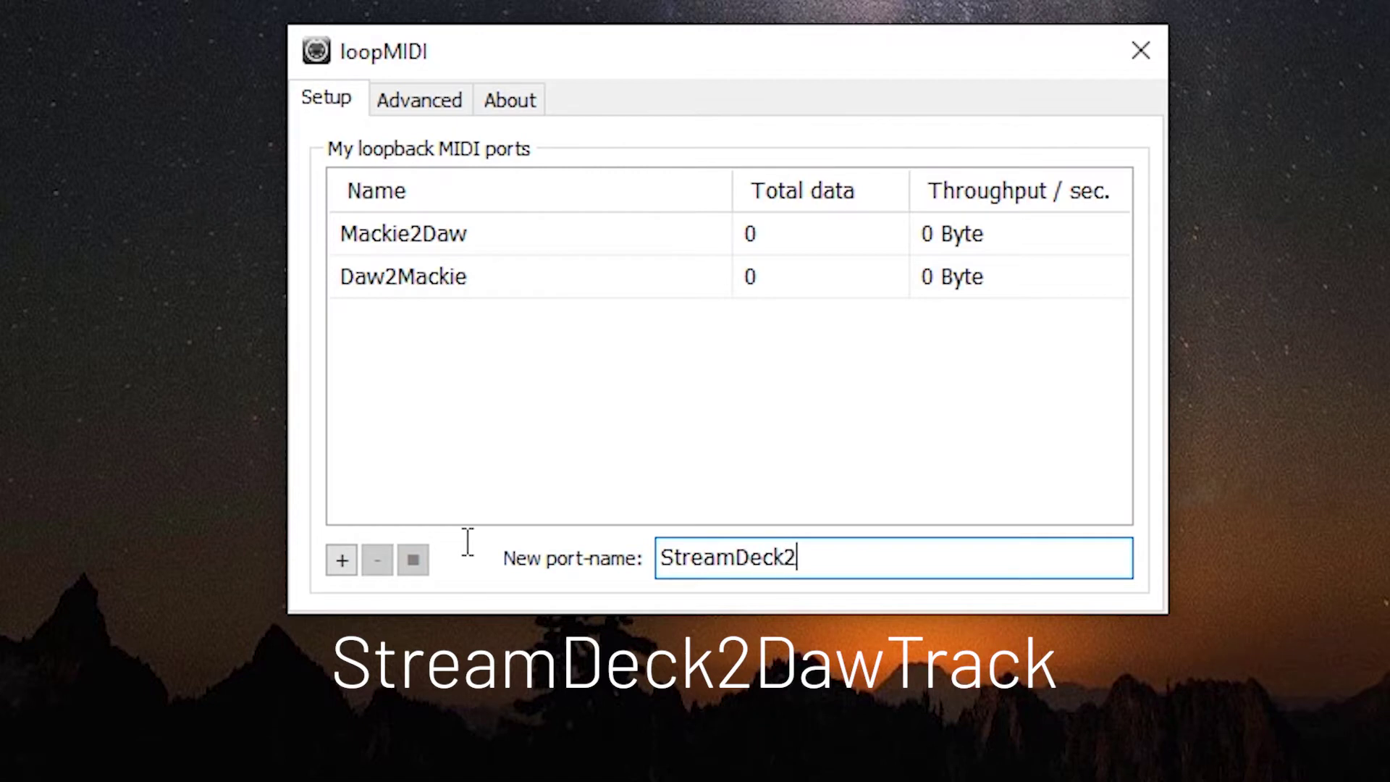
text(DawTrack)
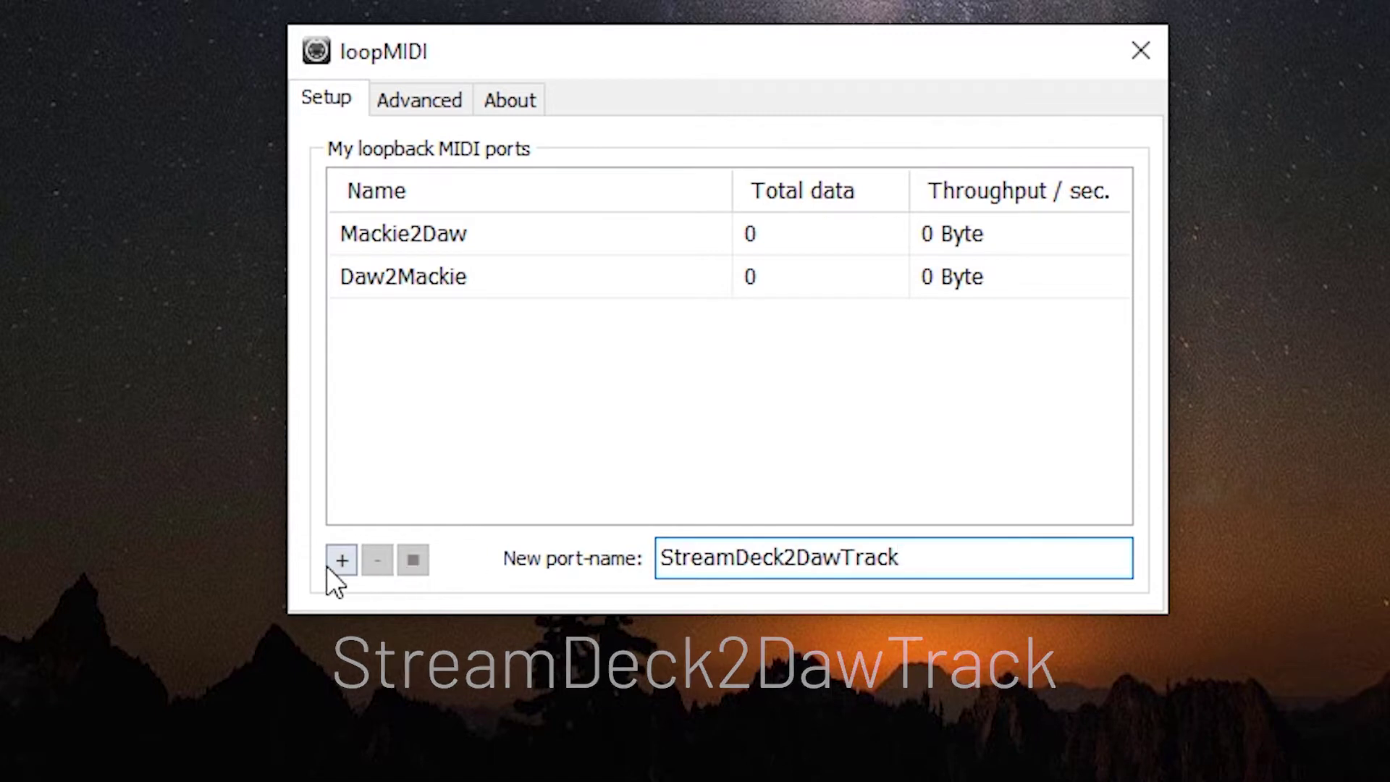
click(350, 566)
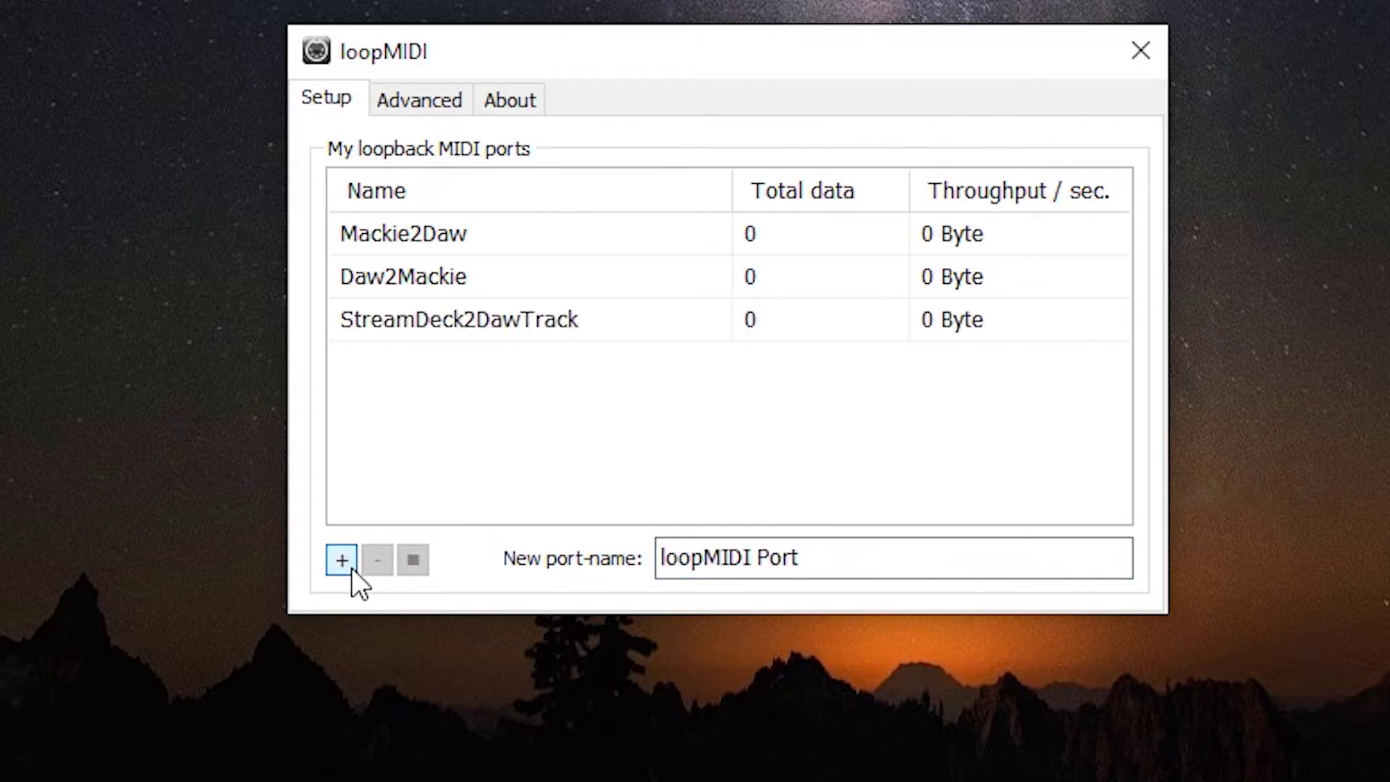
click(866, 556)
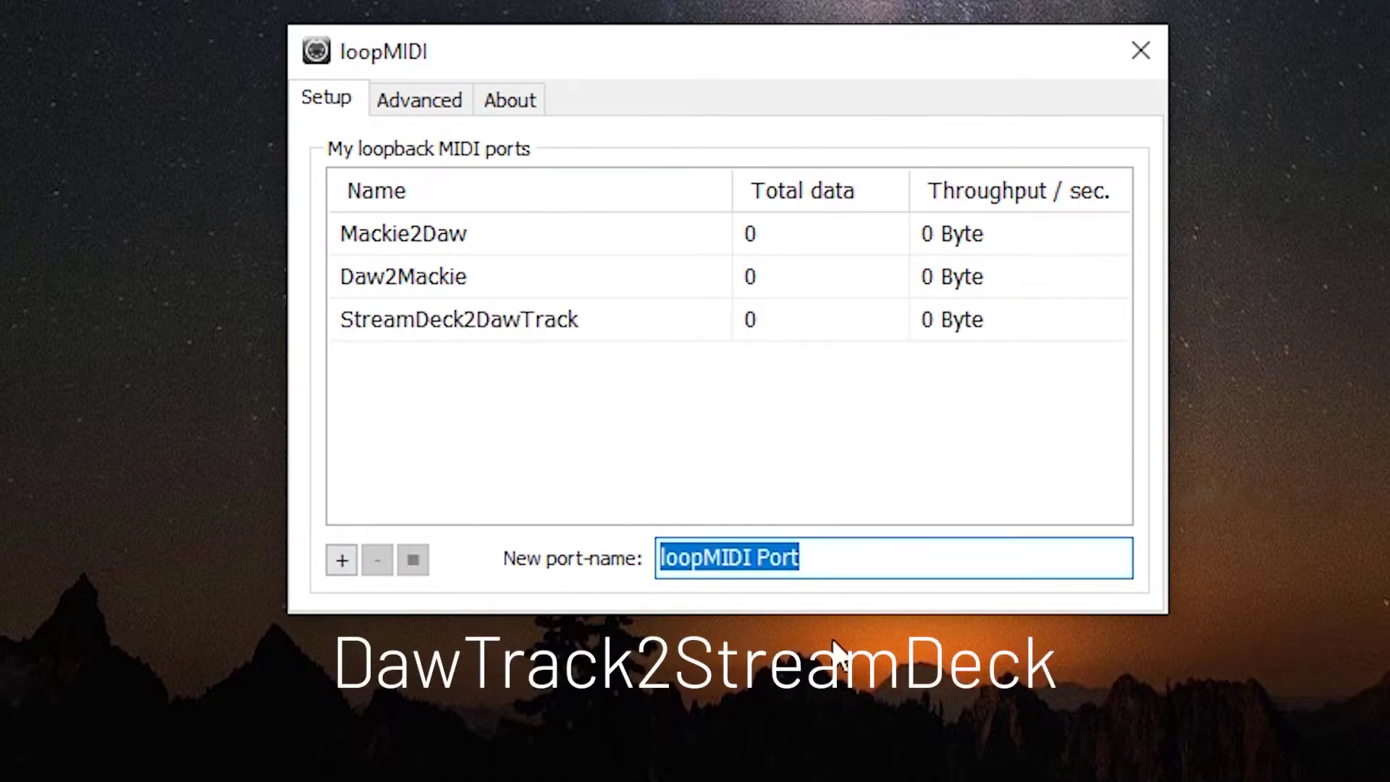
text(DawT)
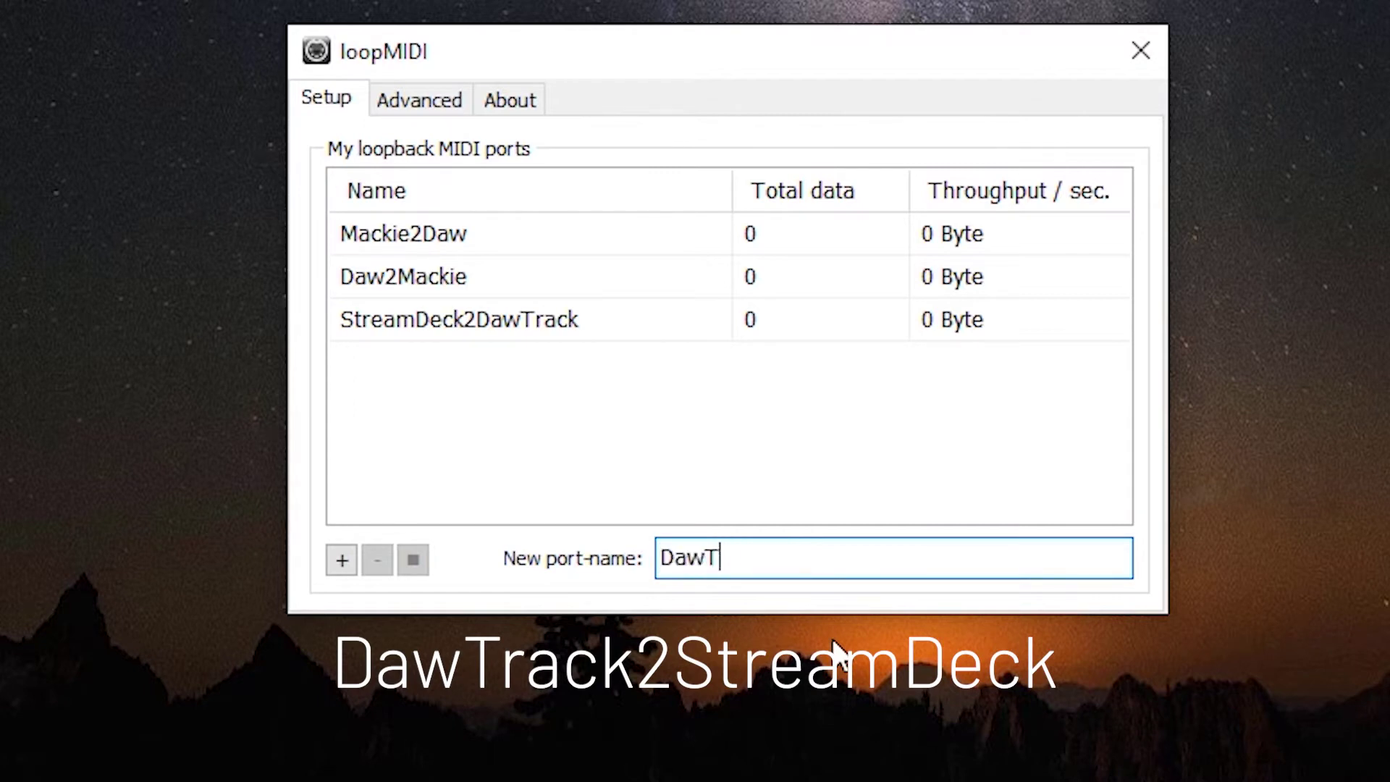
text(rack2Stream)
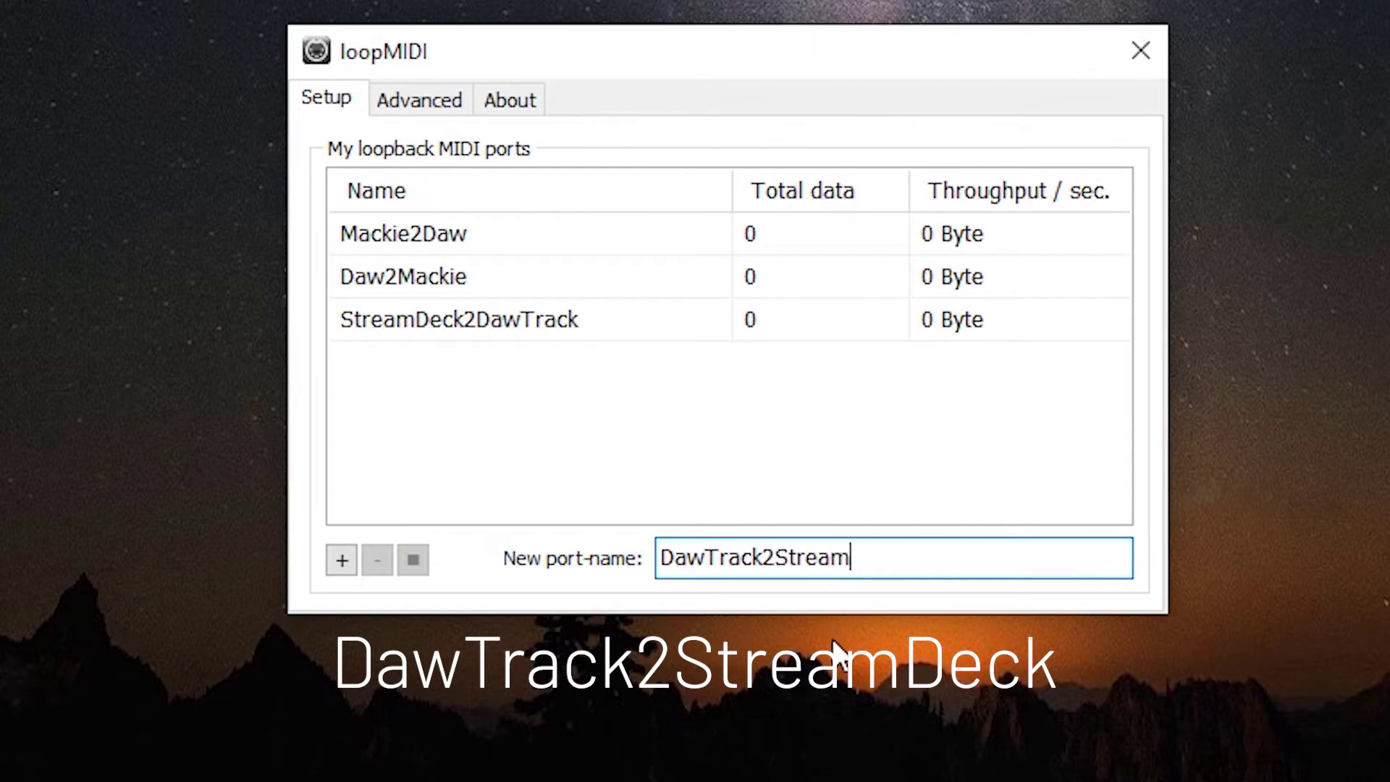
text(Deck)
click(342, 559)
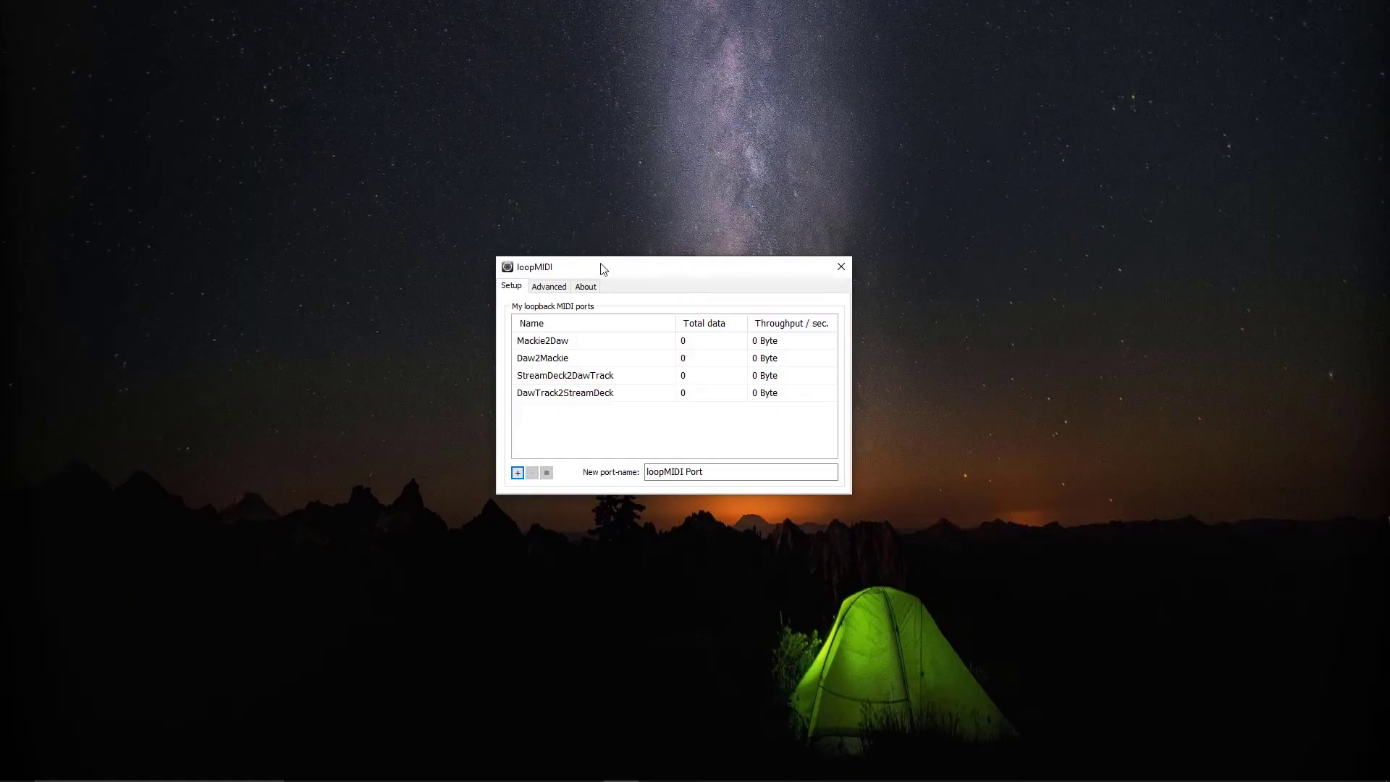
- Move the loopMIDI window aside and open the Stream Deck store
drag(604, 268, 1142, 717)
mouse_move(637, 778)
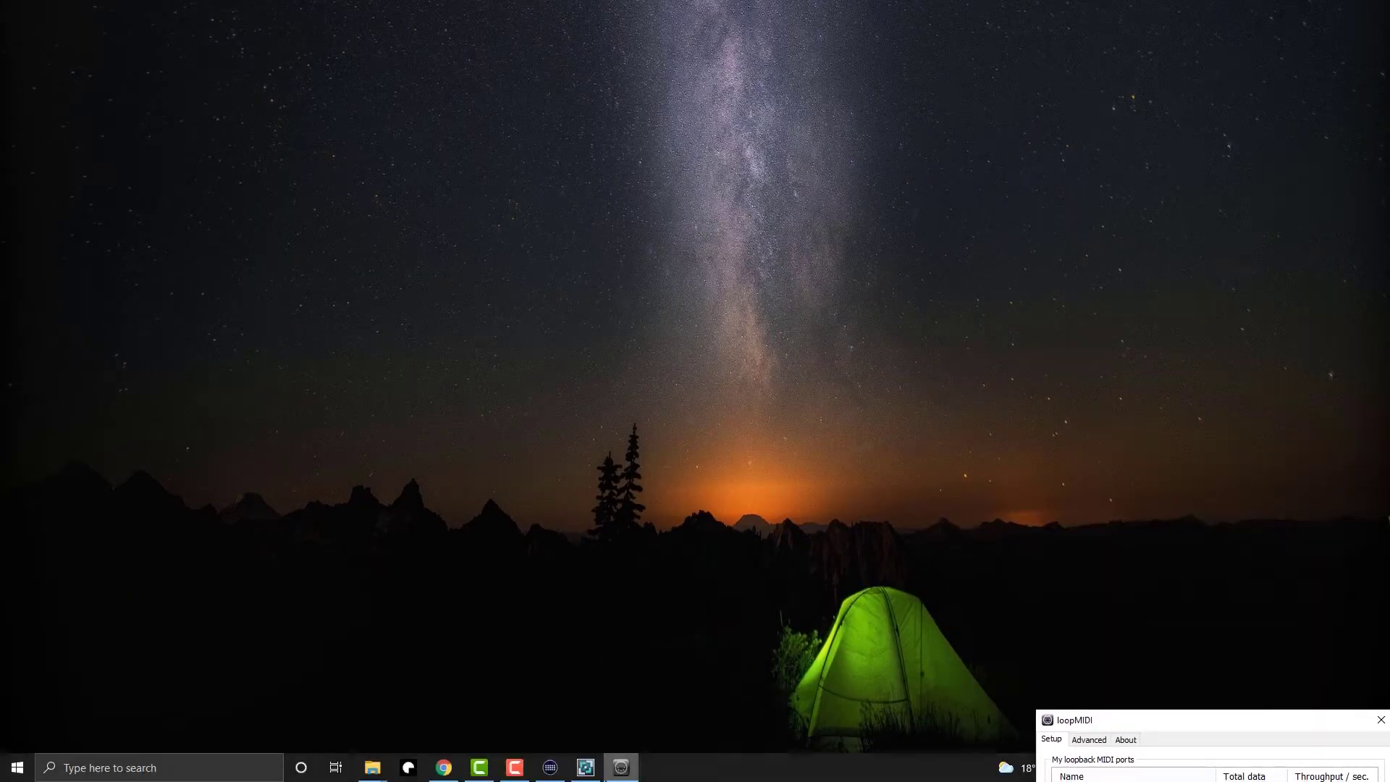
click(551, 767)
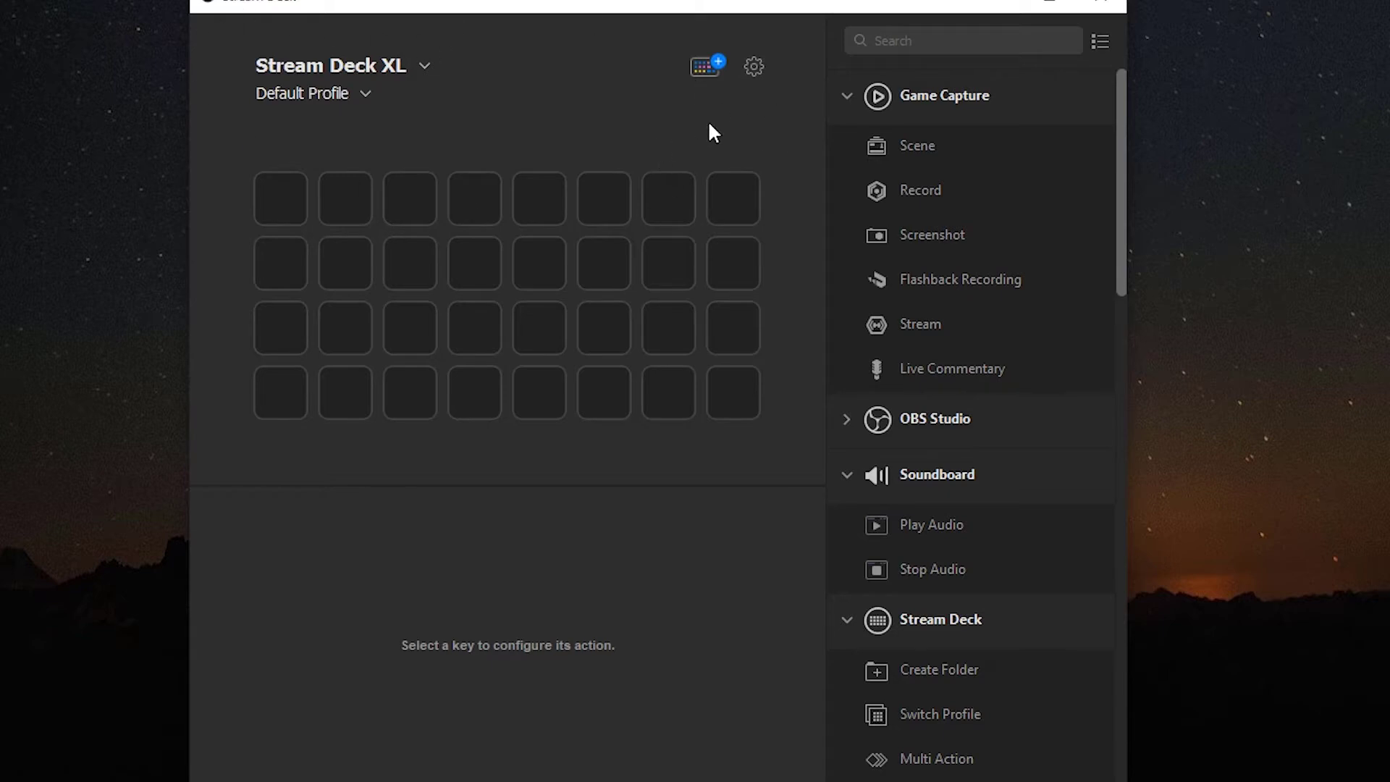
click(703, 67)
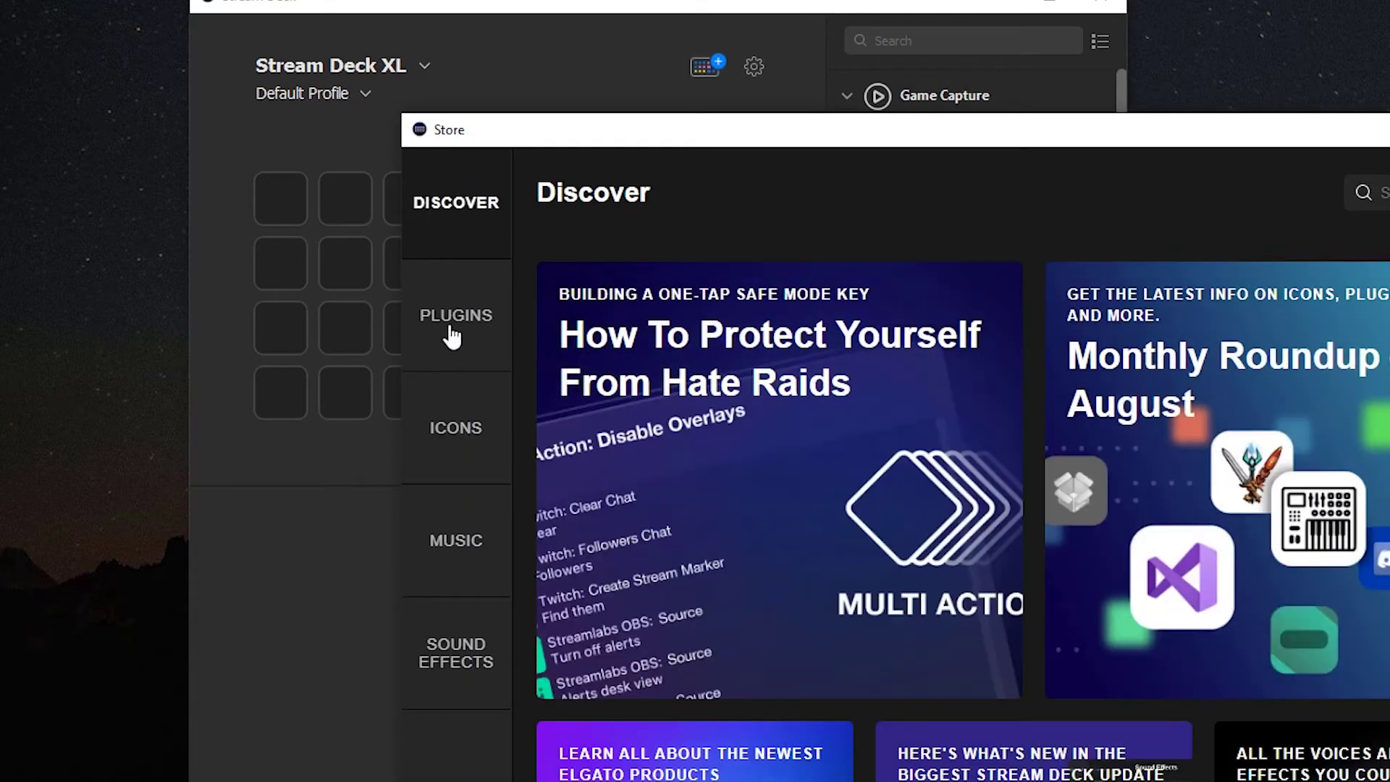
- Search the store's plugins for 'midi', install the Midi plugin, and close the store
click(440, 337)
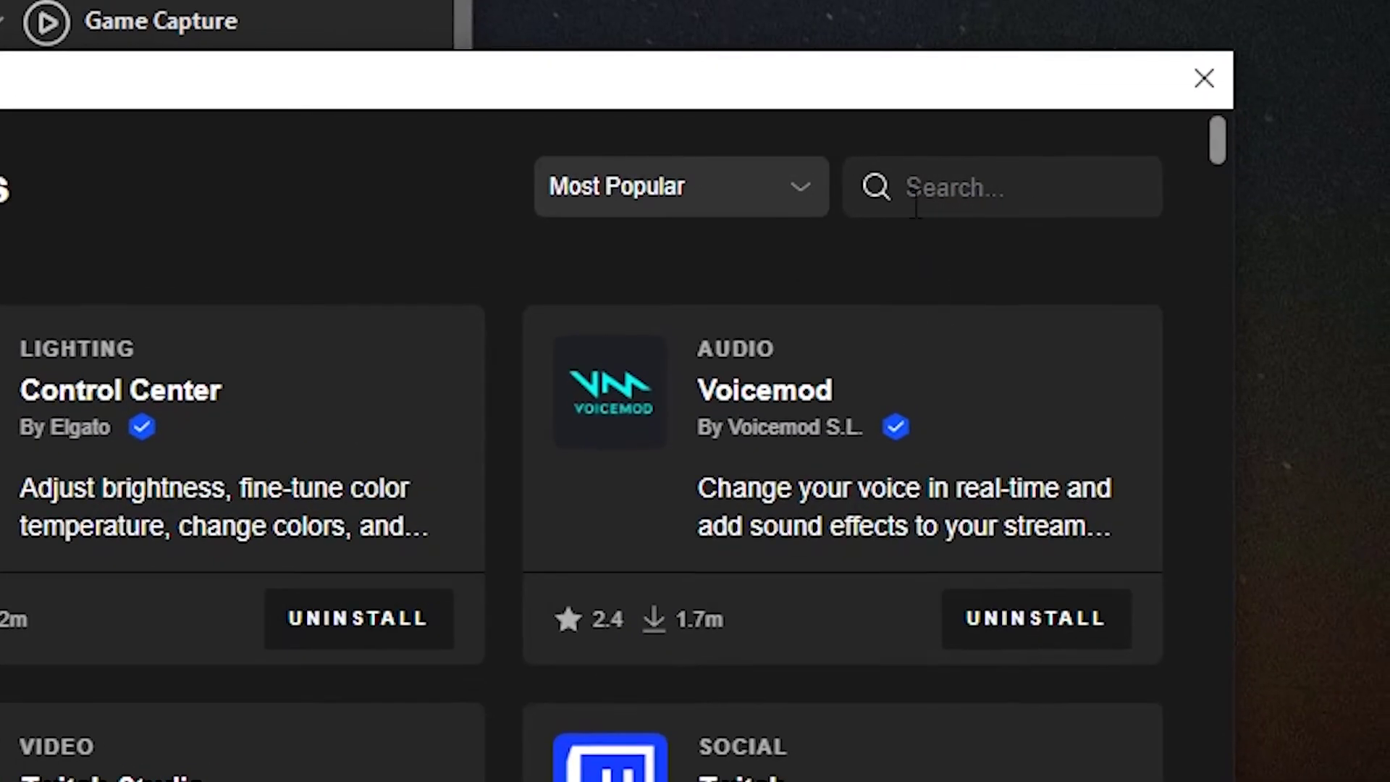
click(910, 182)
text(midi)
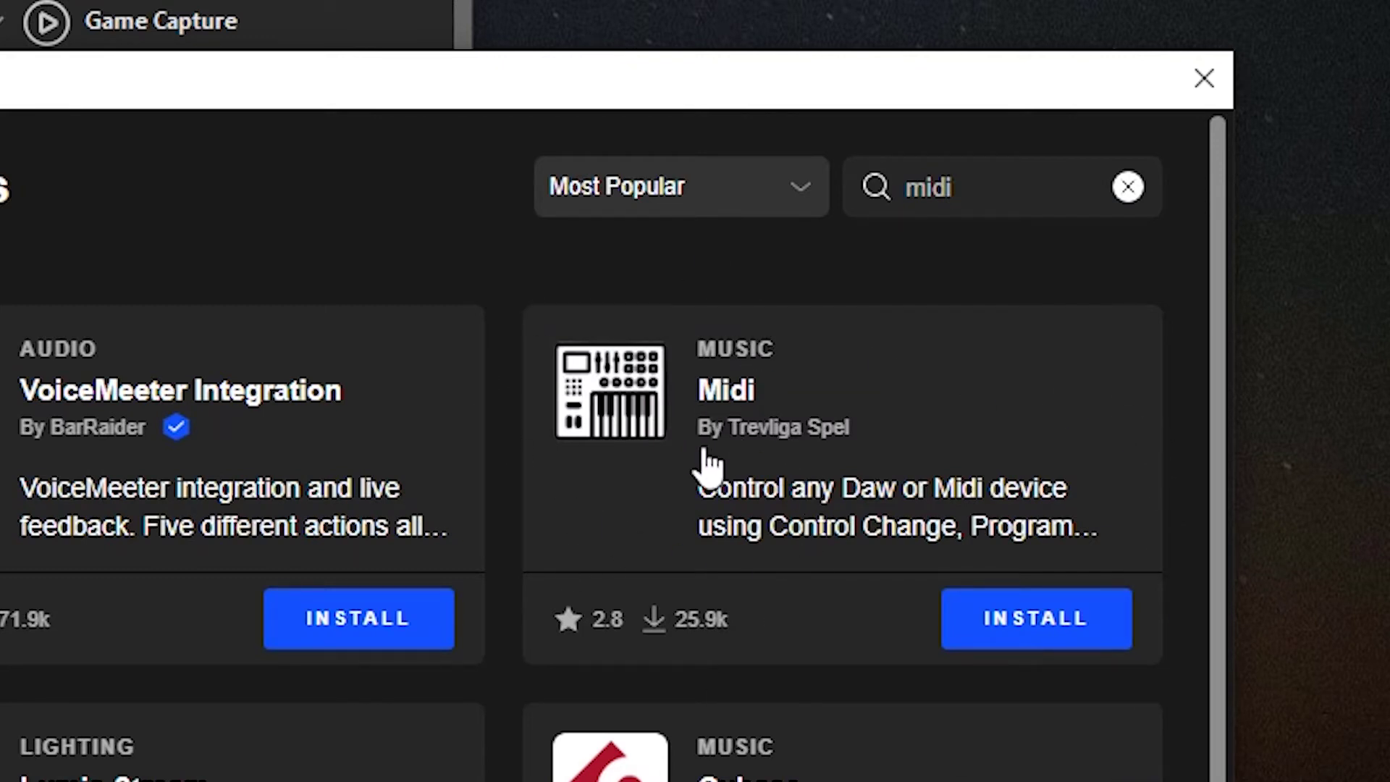
click(1042, 623)
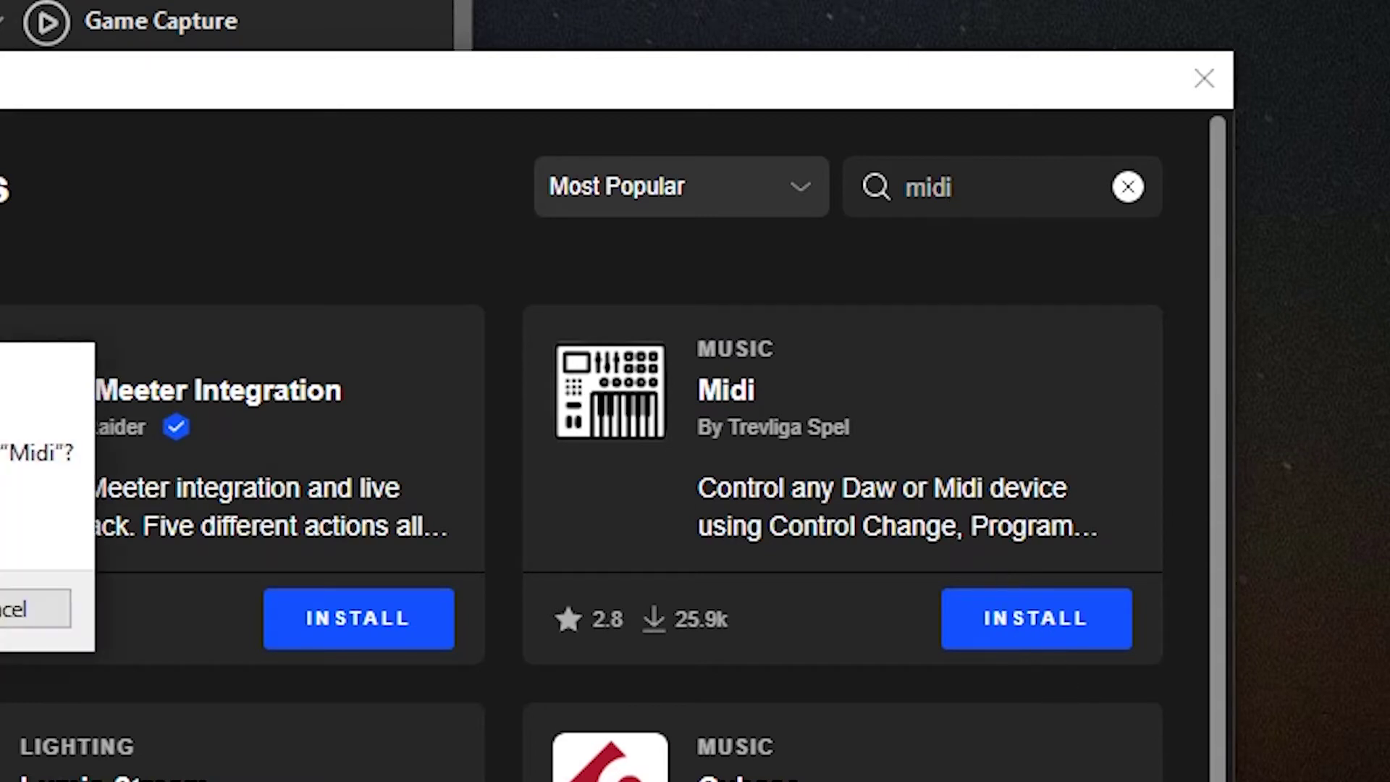
key(Return)
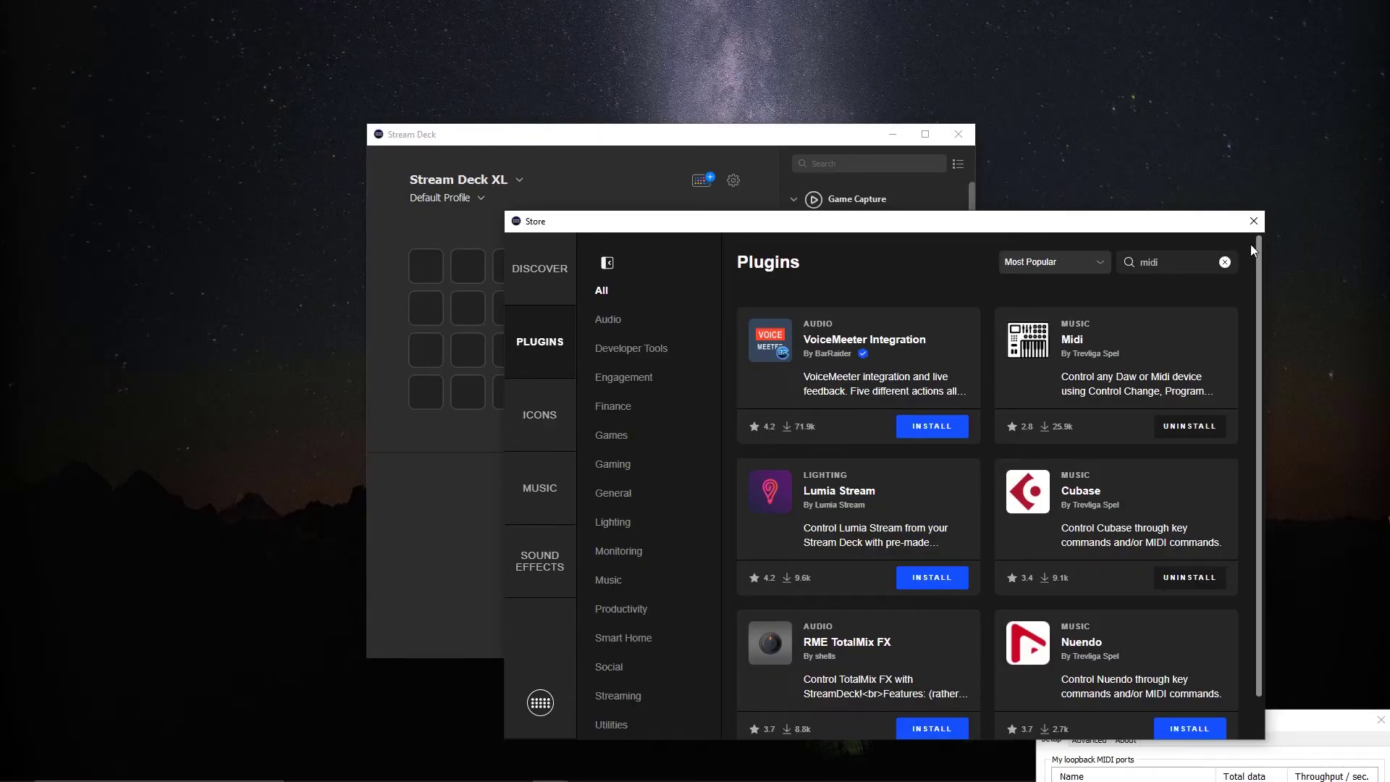
click(1254, 218)
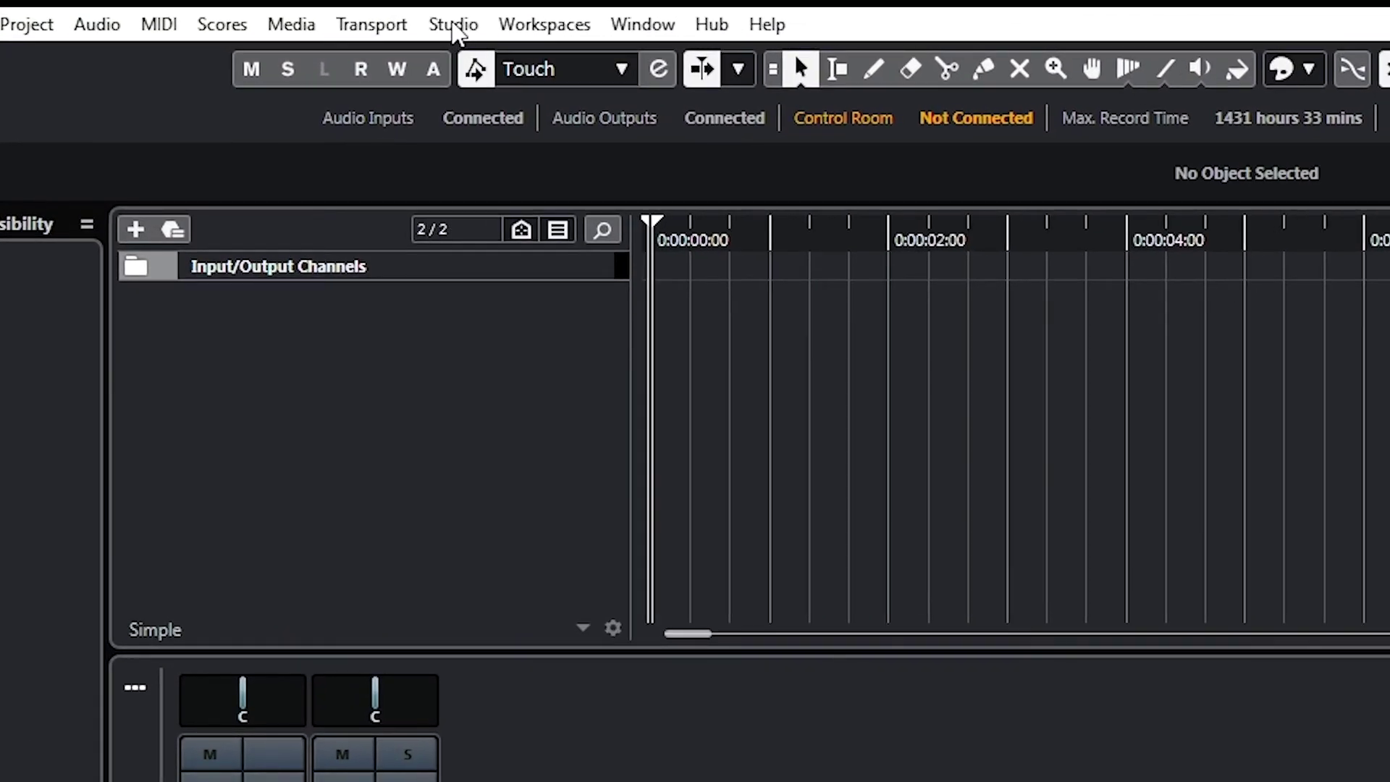
- Open Studio > Studio Setup and show the MIDI Port Setup page
click(453, 24)
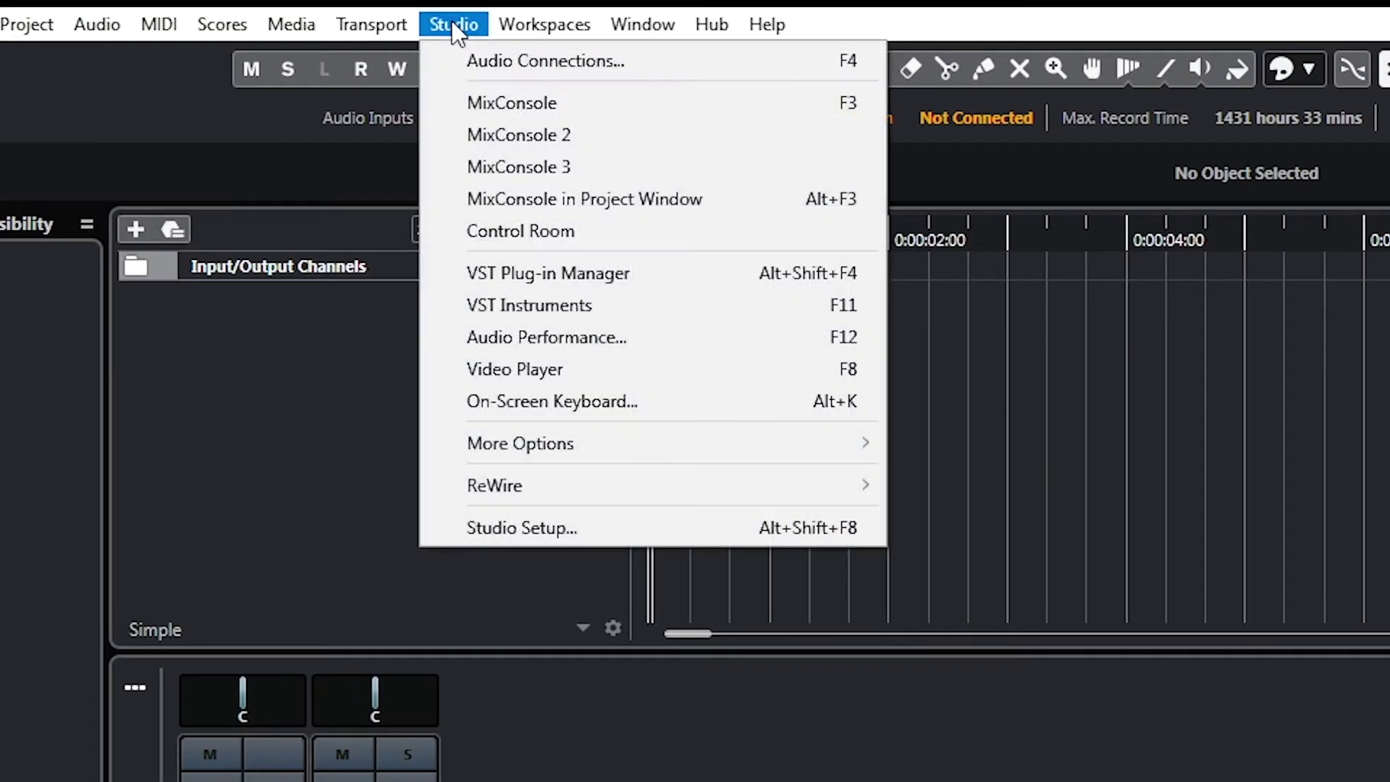
click(553, 517)
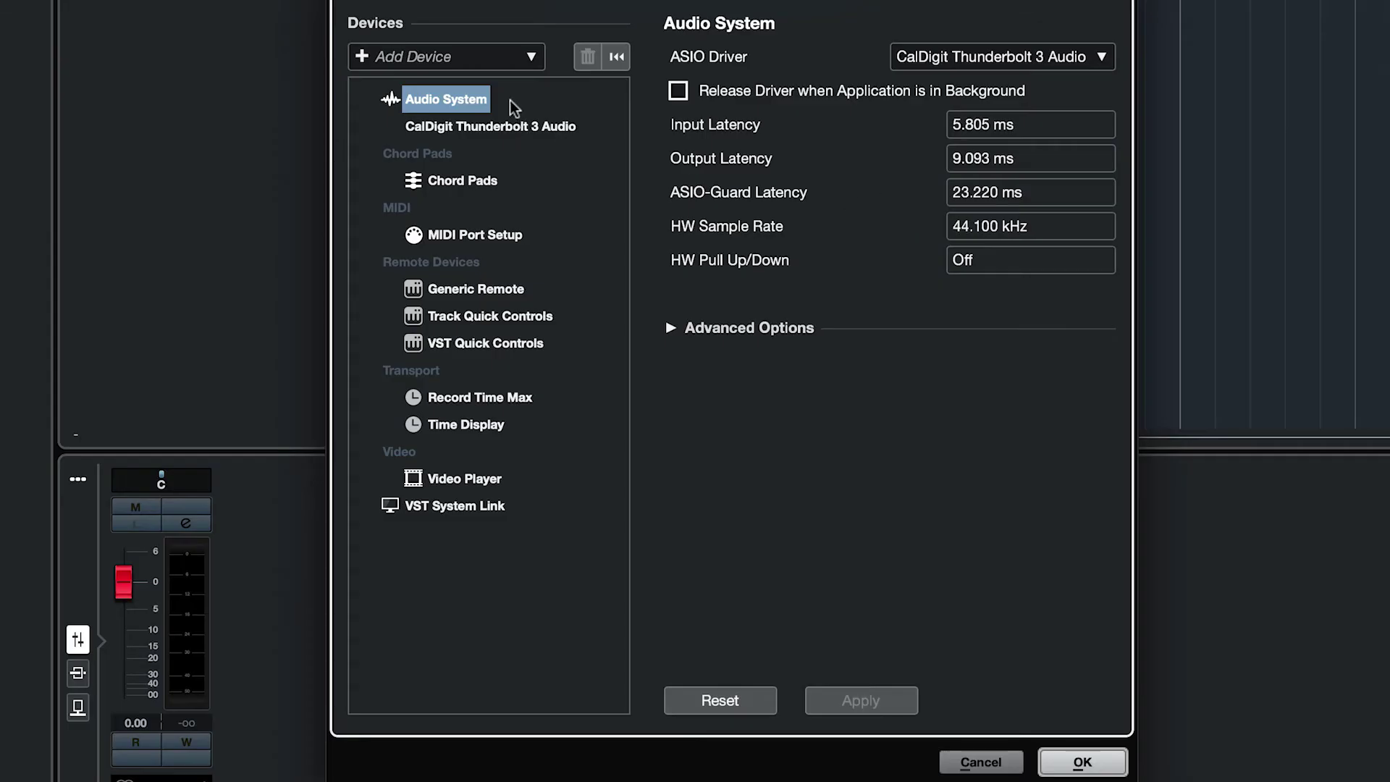
click(510, 237)
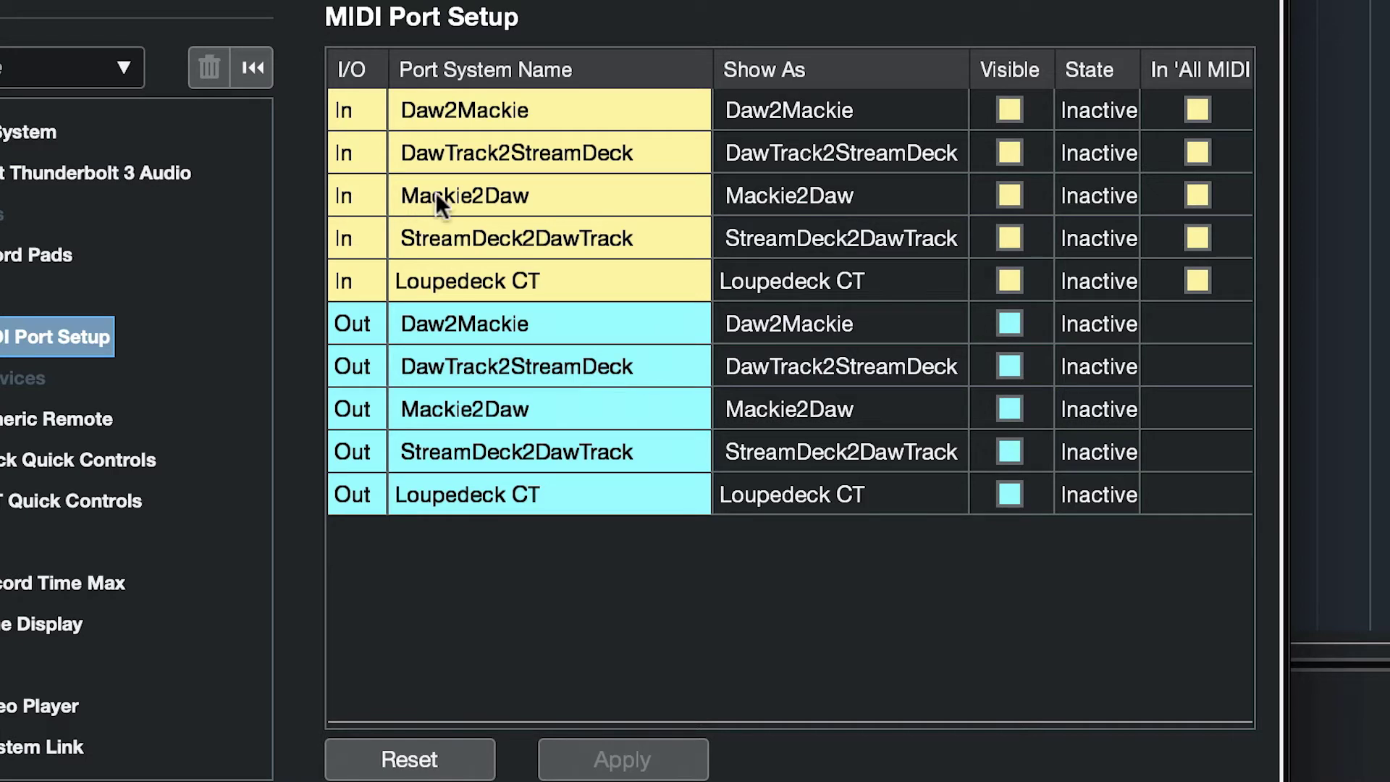
- Make In Mackie2Daw, In StreamDeck2DawTrack, Out Daw2Mackie and Out DawTrack2StreamDeck visible; include StreamDeck2DawTrack in All MIDI
click(1012, 194)
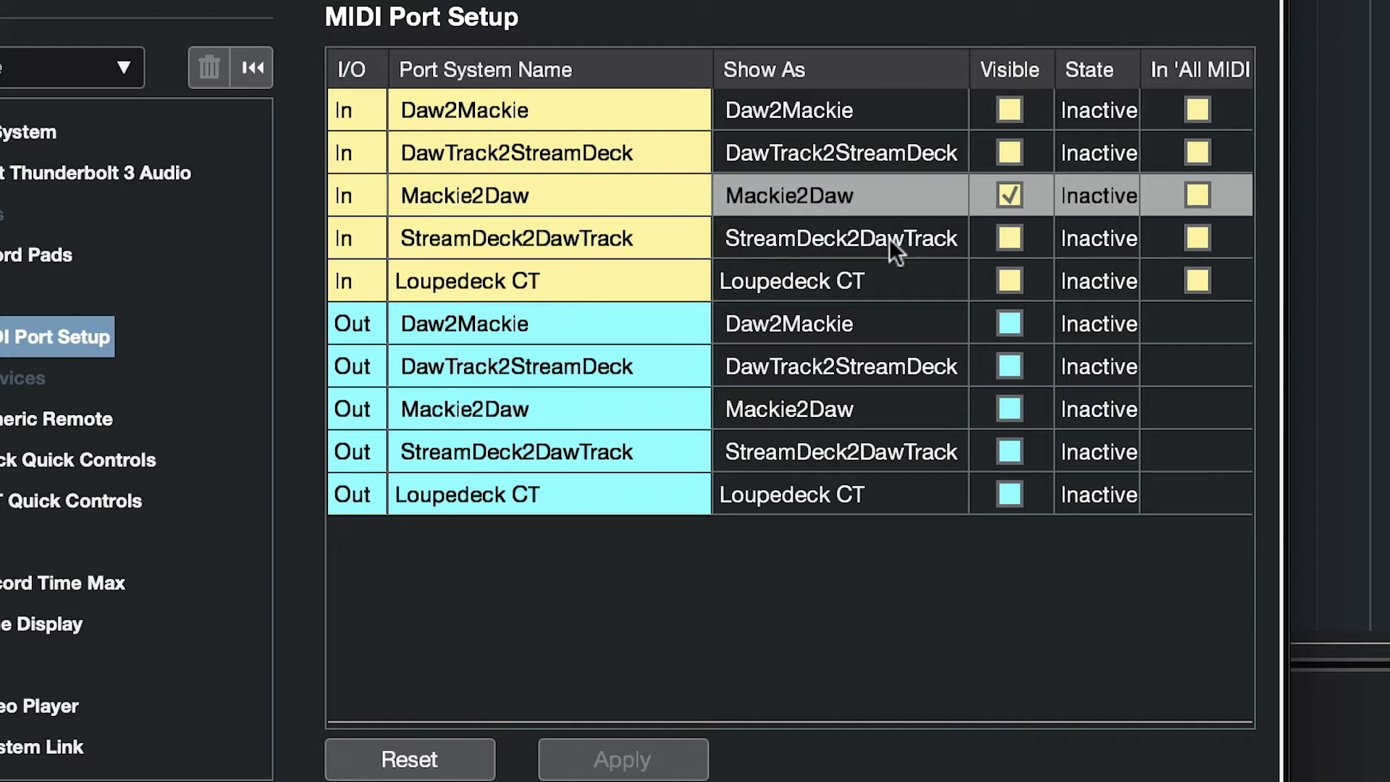
click(1007, 233)
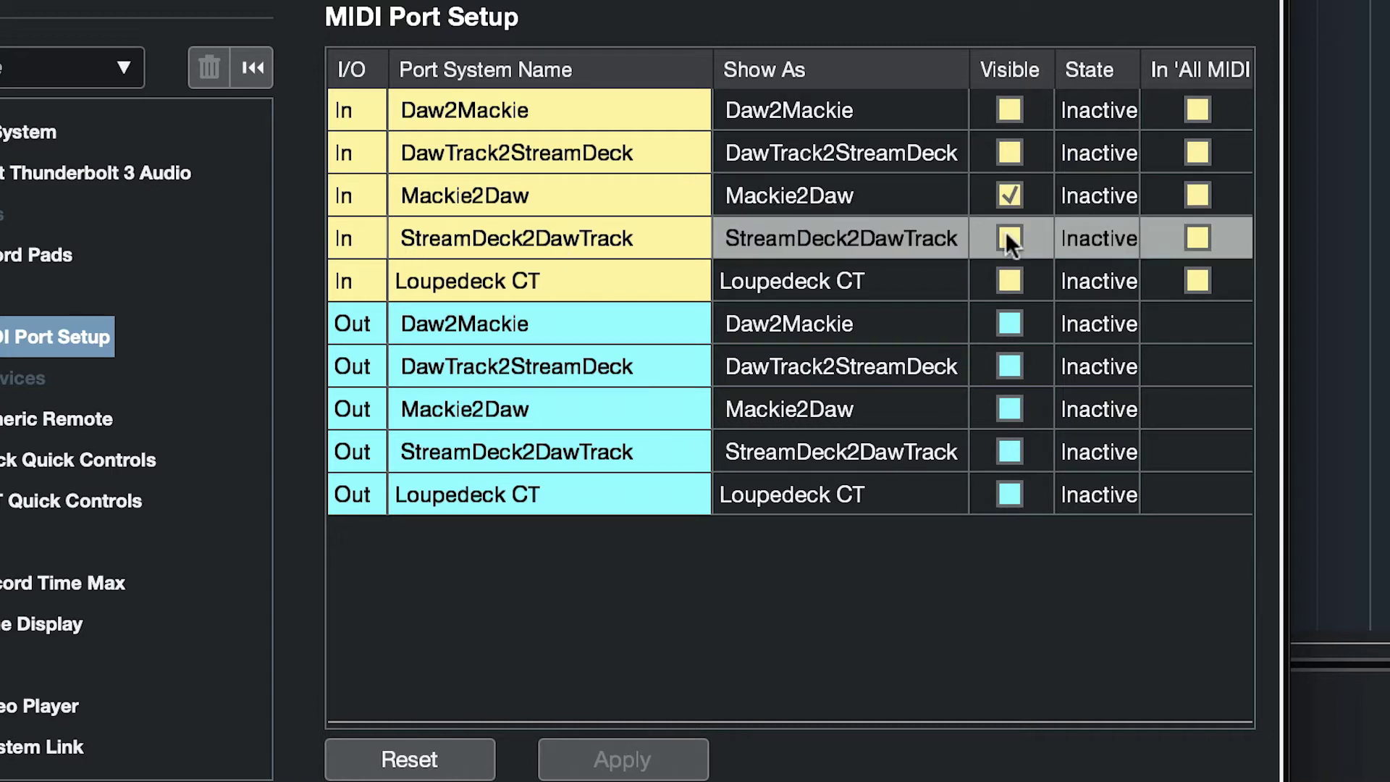
click(1199, 231)
click(1010, 324)
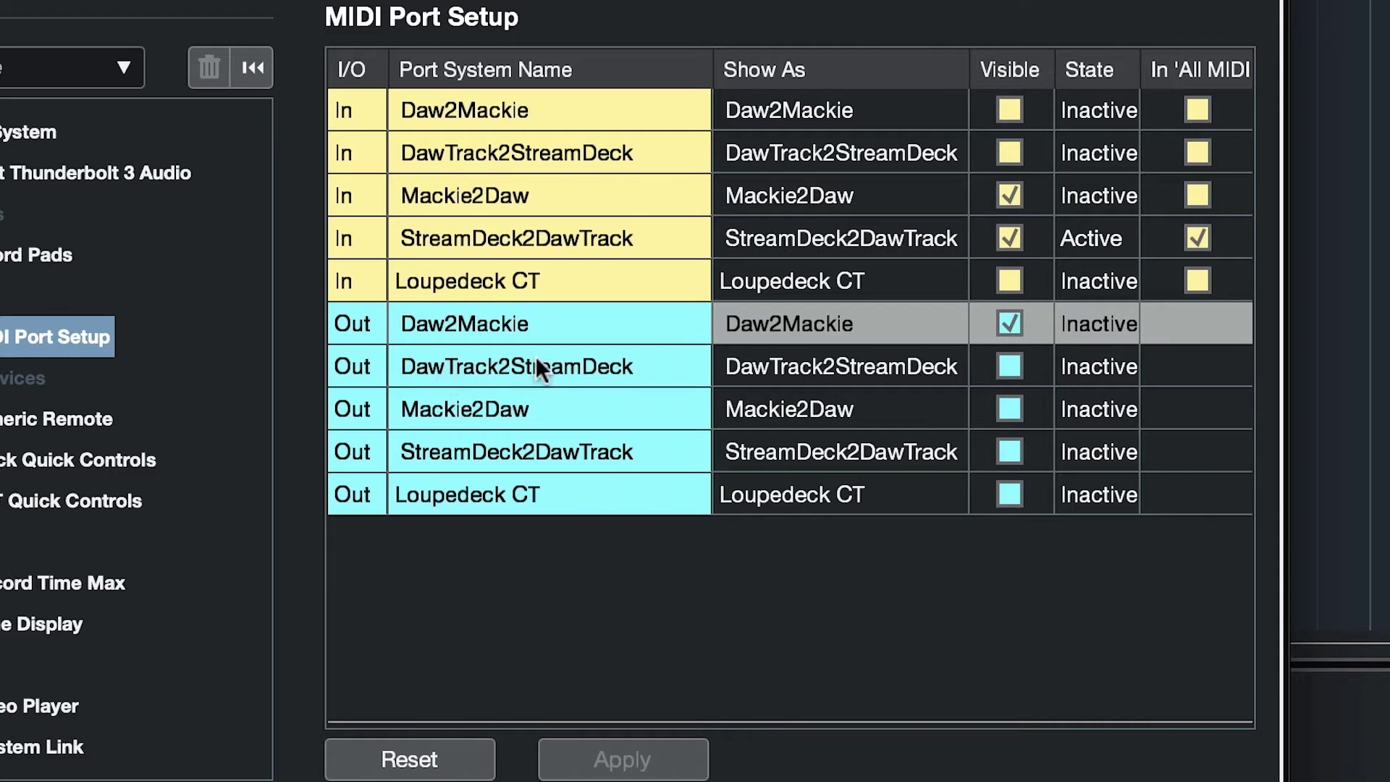
click(1014, 359)
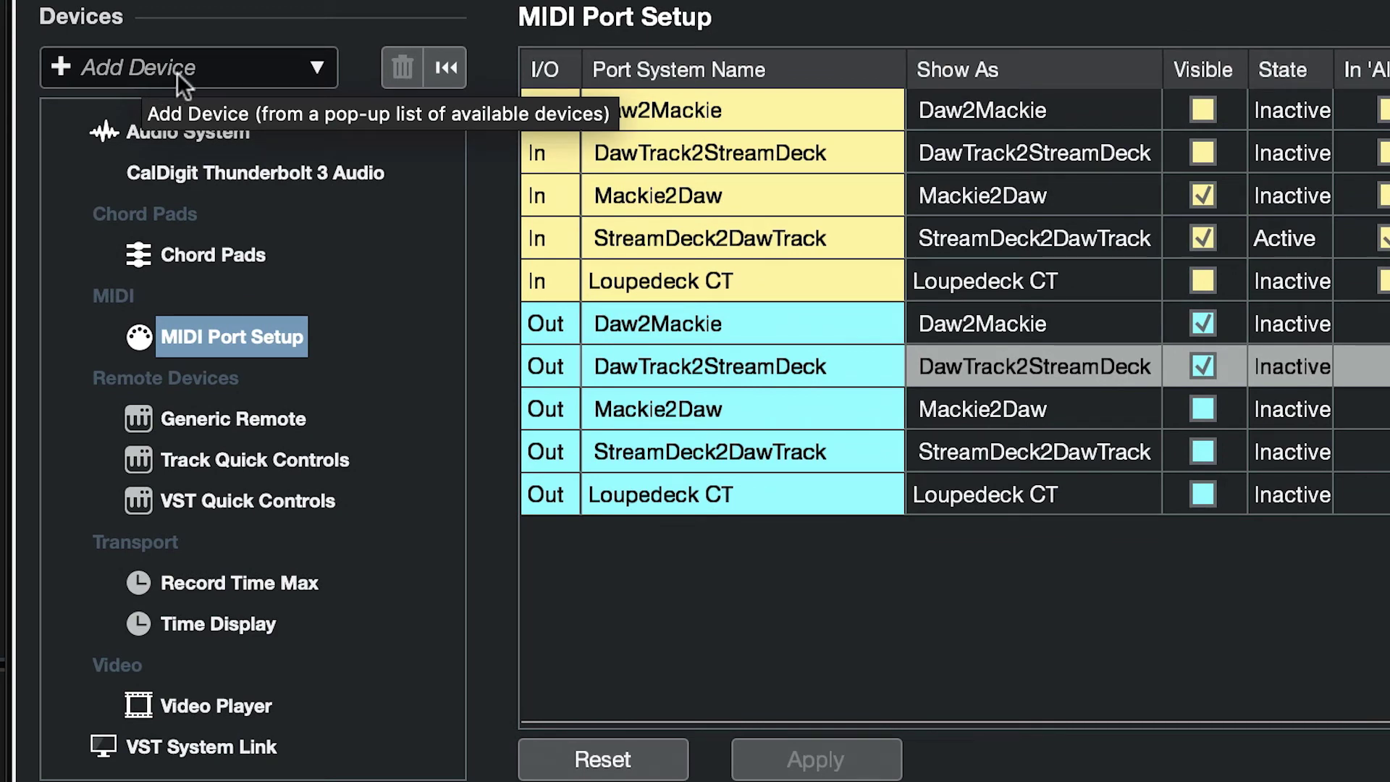
- Add a Mackie Control device with MIDI input Mackie2Daw and MIDI output Daw2Mackie
click(177, 72)
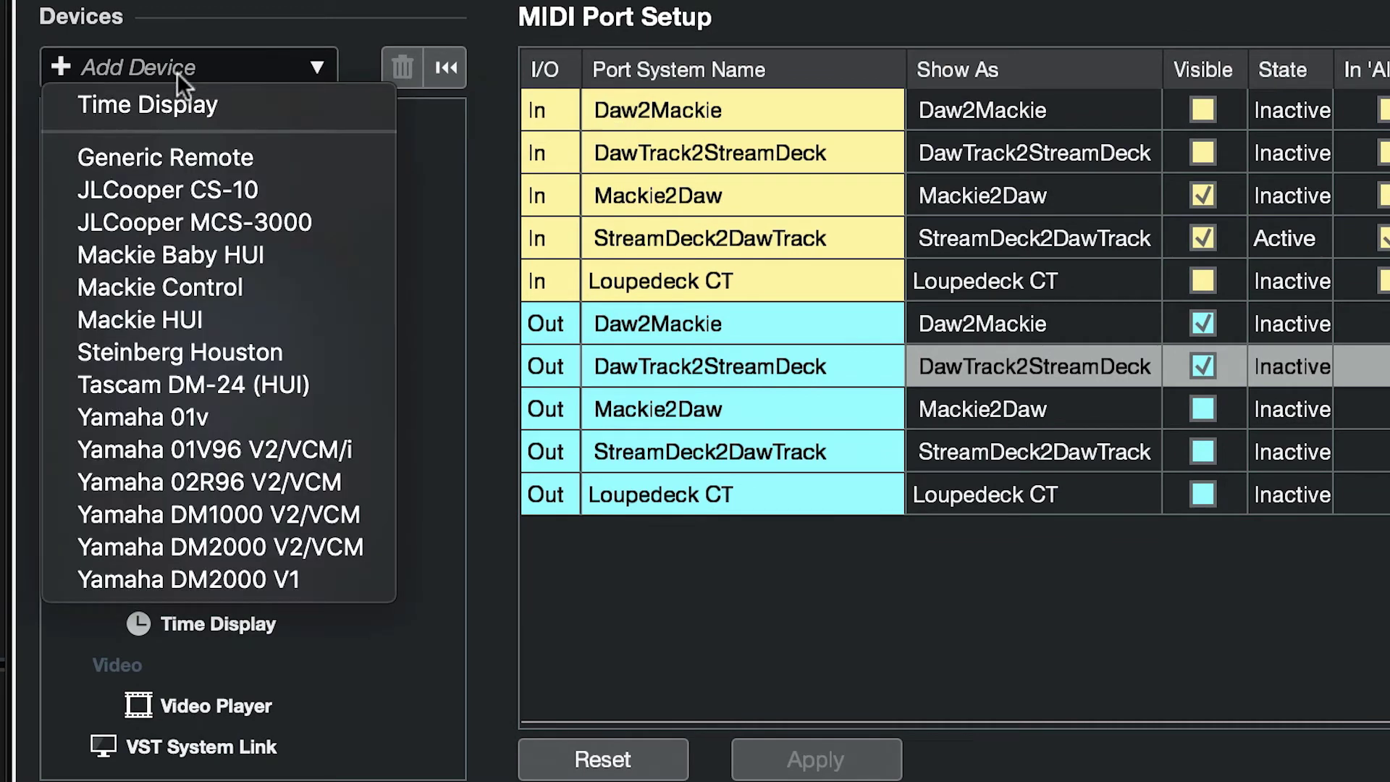
click(244, 277)
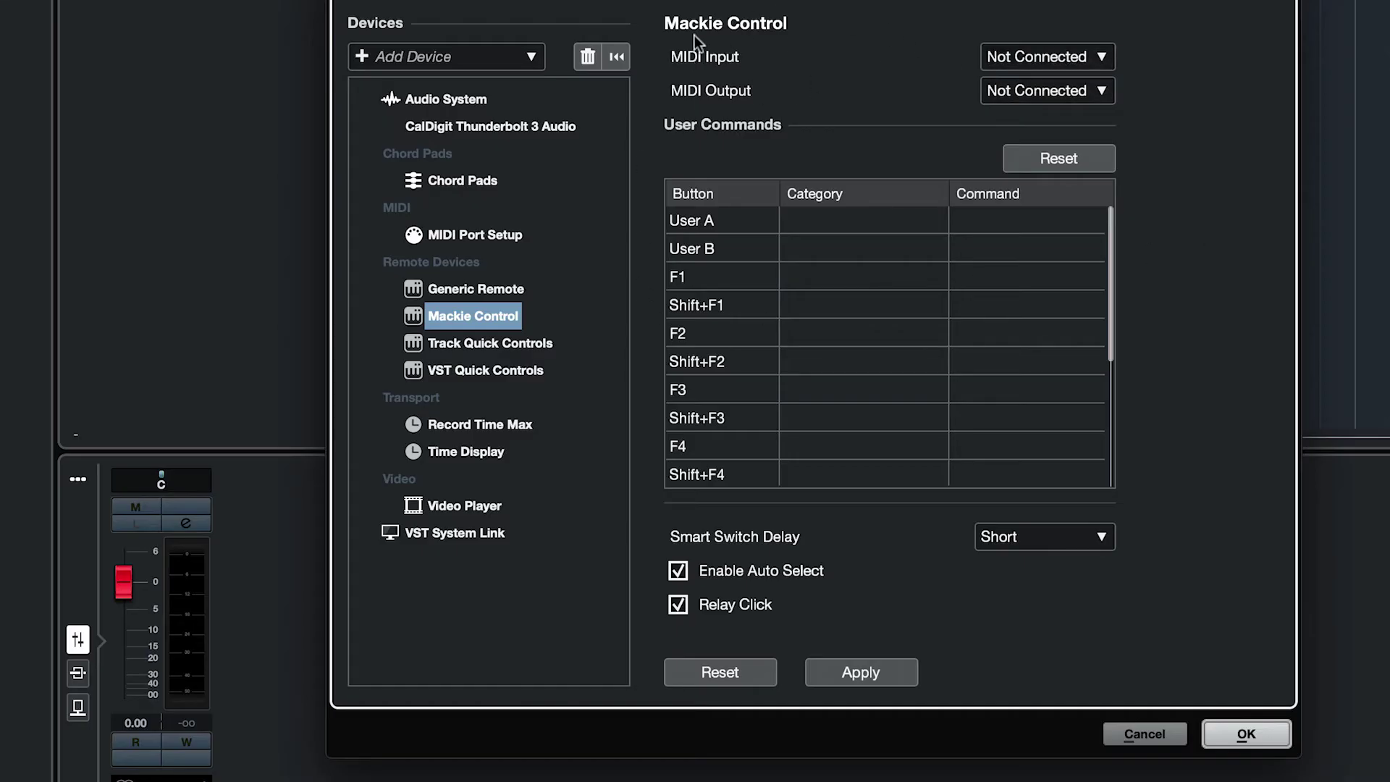
click(1025, 61)
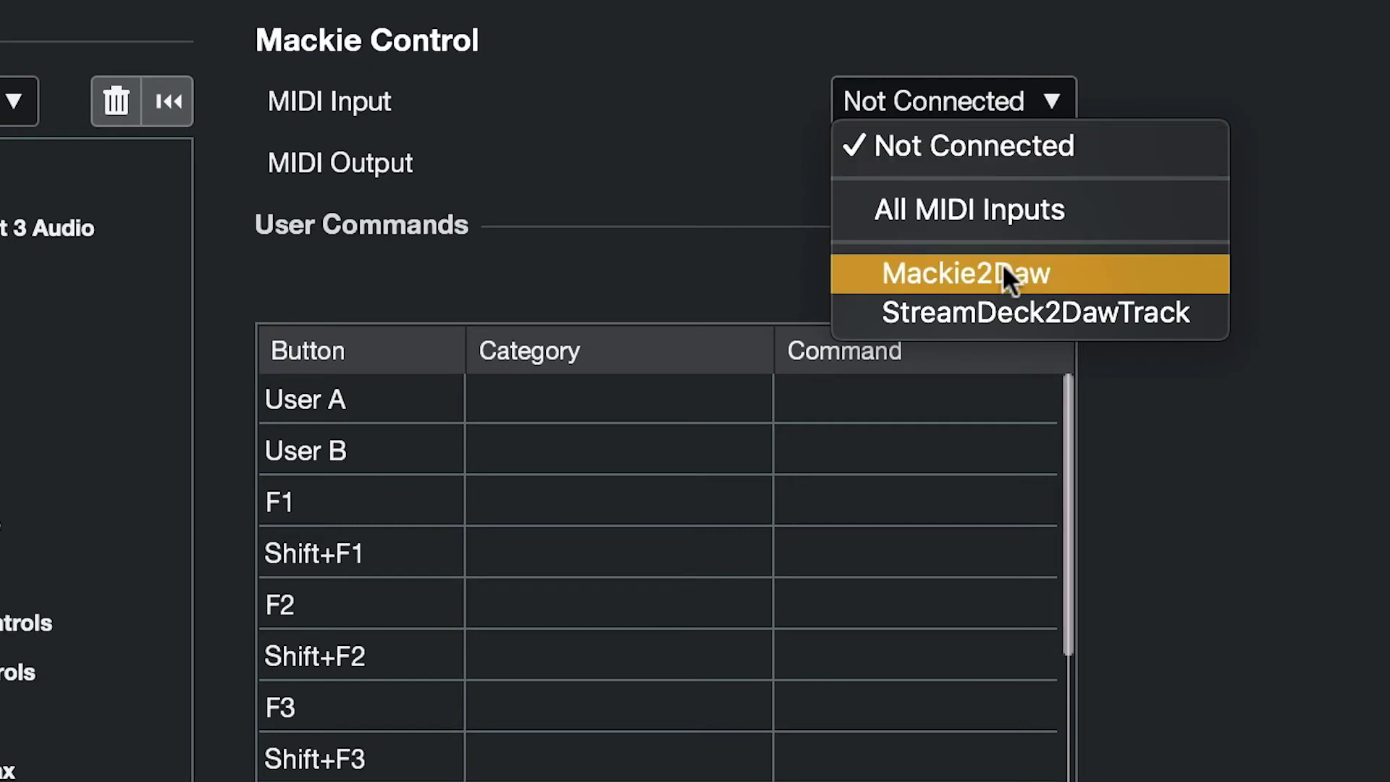
click(1074, 158)
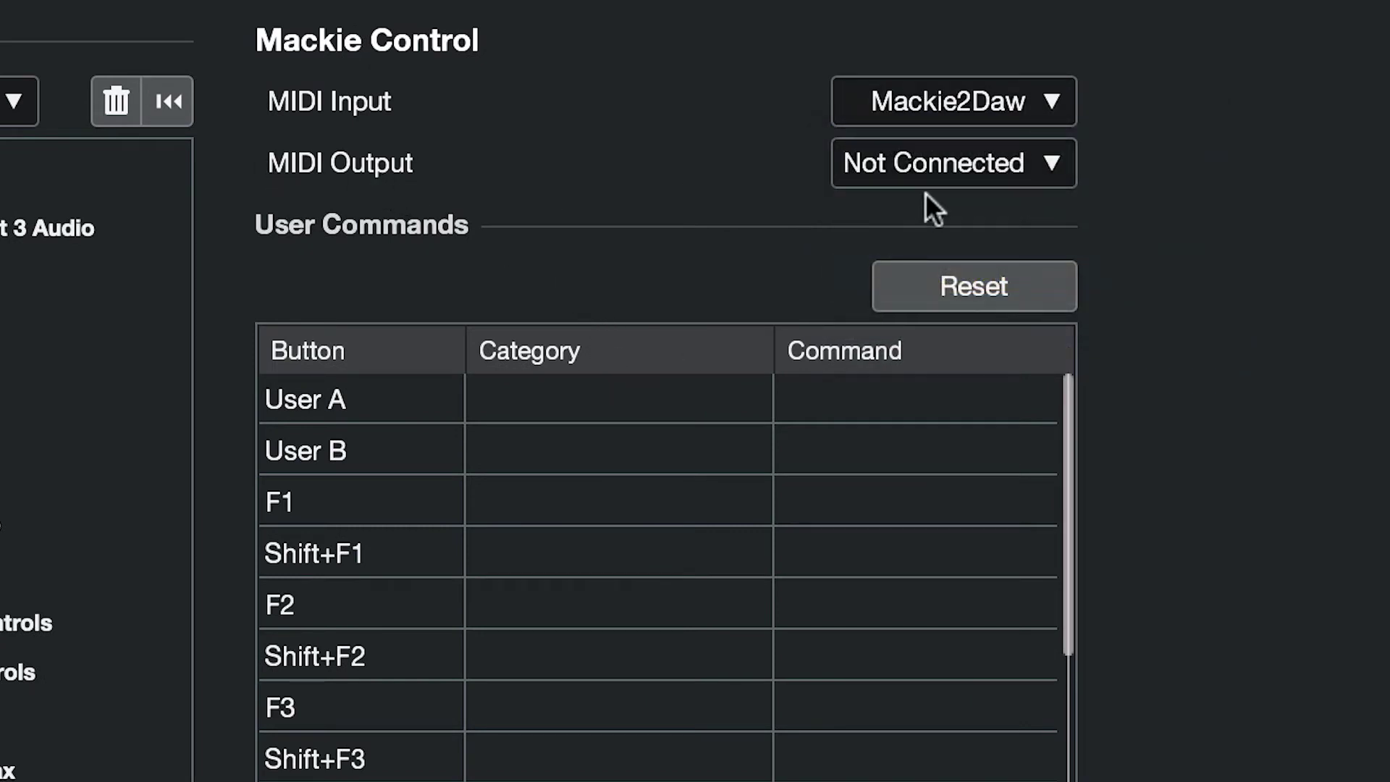
click(934, 168)
click(1089, 280)
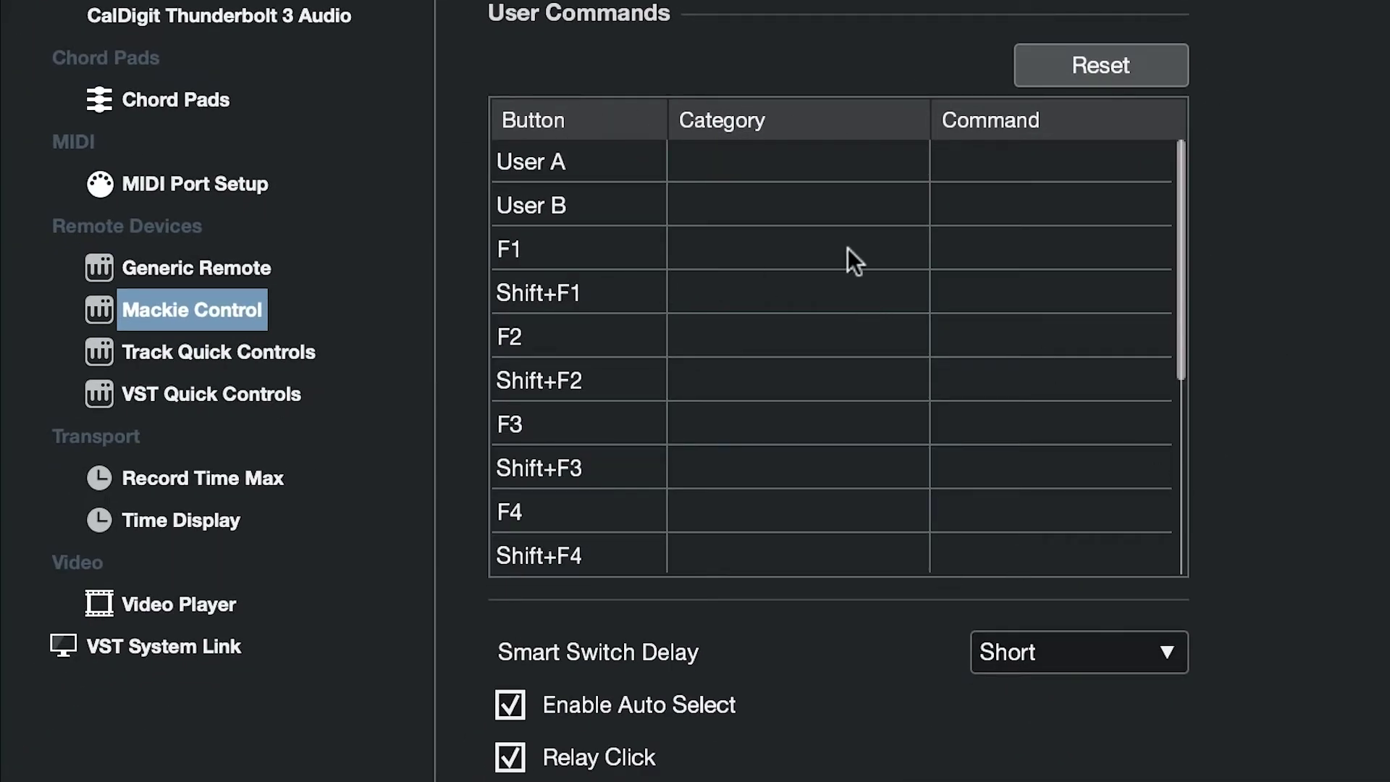
- Assign F1 to Add Track > Audio Mono and F2 to Add Track > Instrument
click(773, 246)
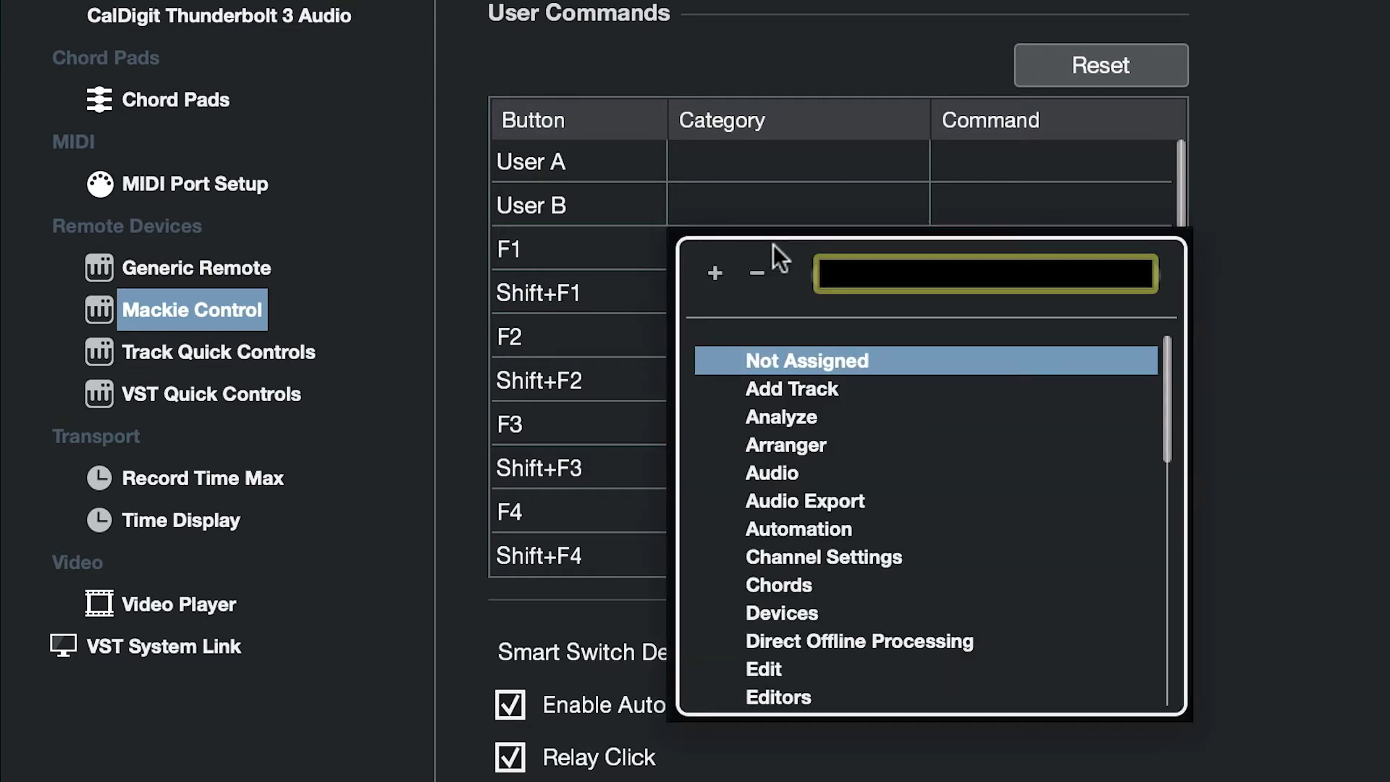
click(875, 388)
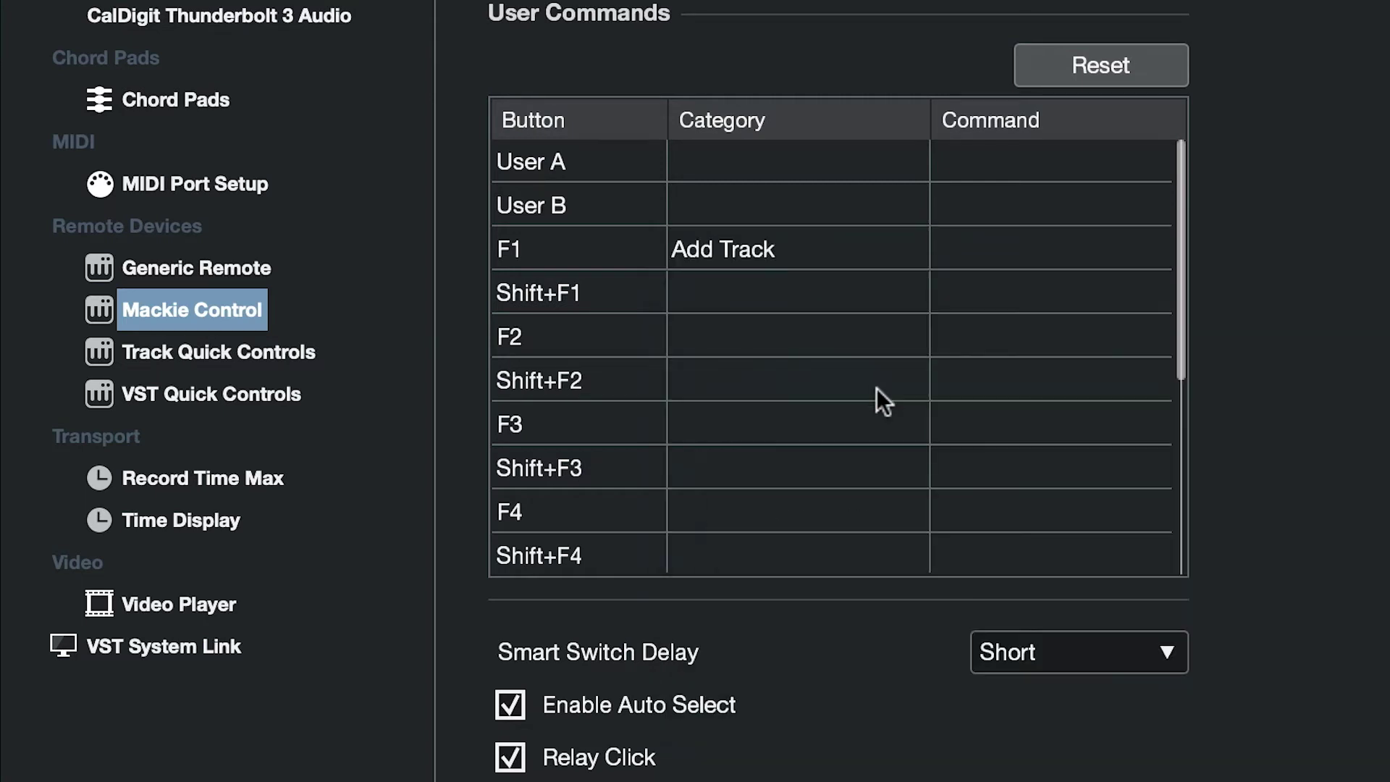
click(995, 250)
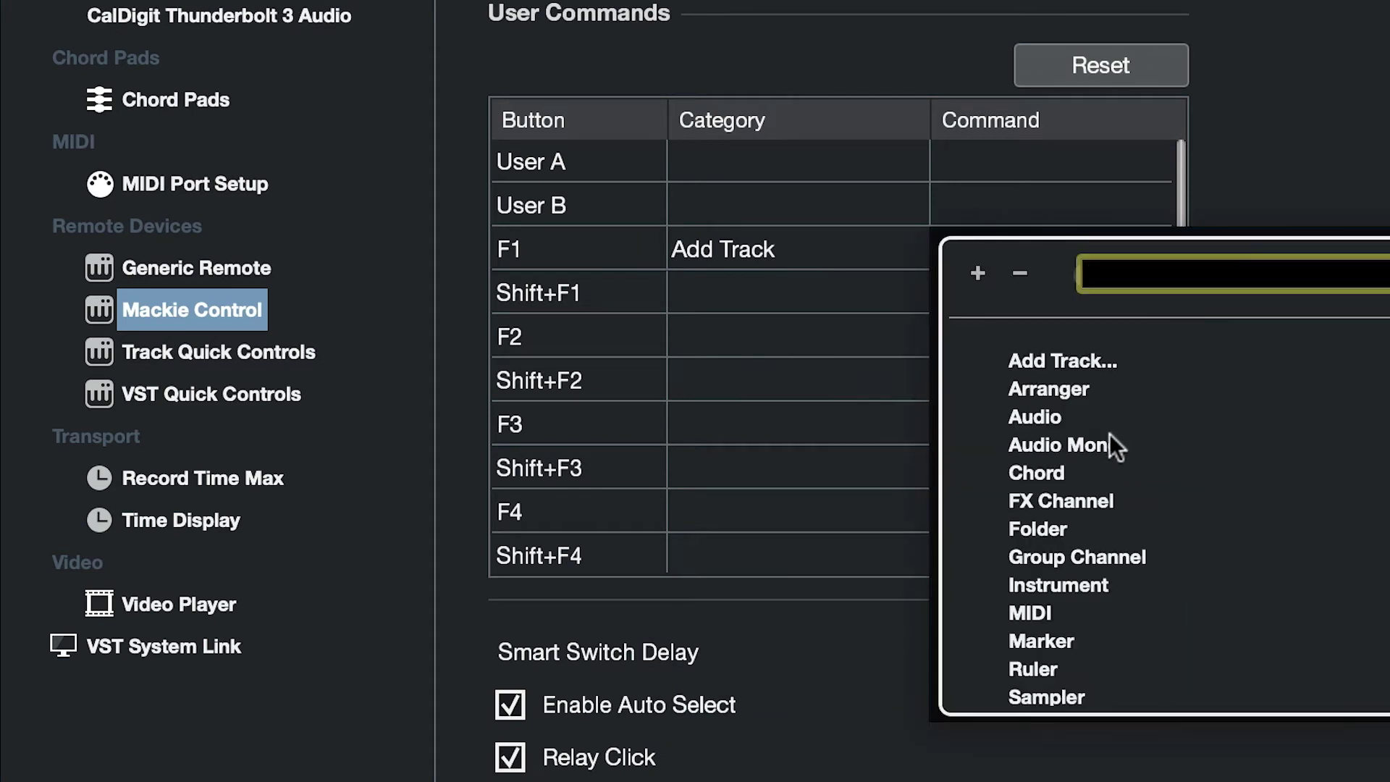
click(1057, 445)
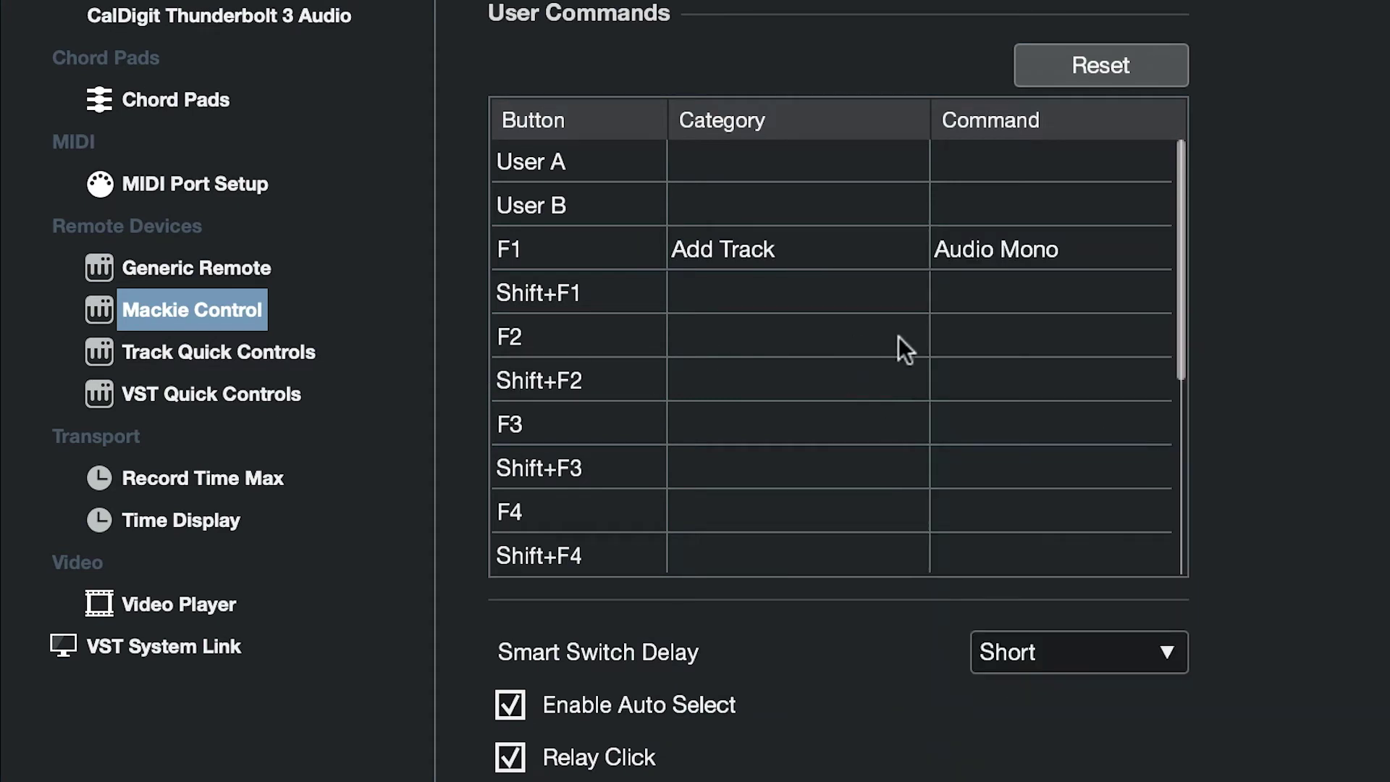
click(805, 336)
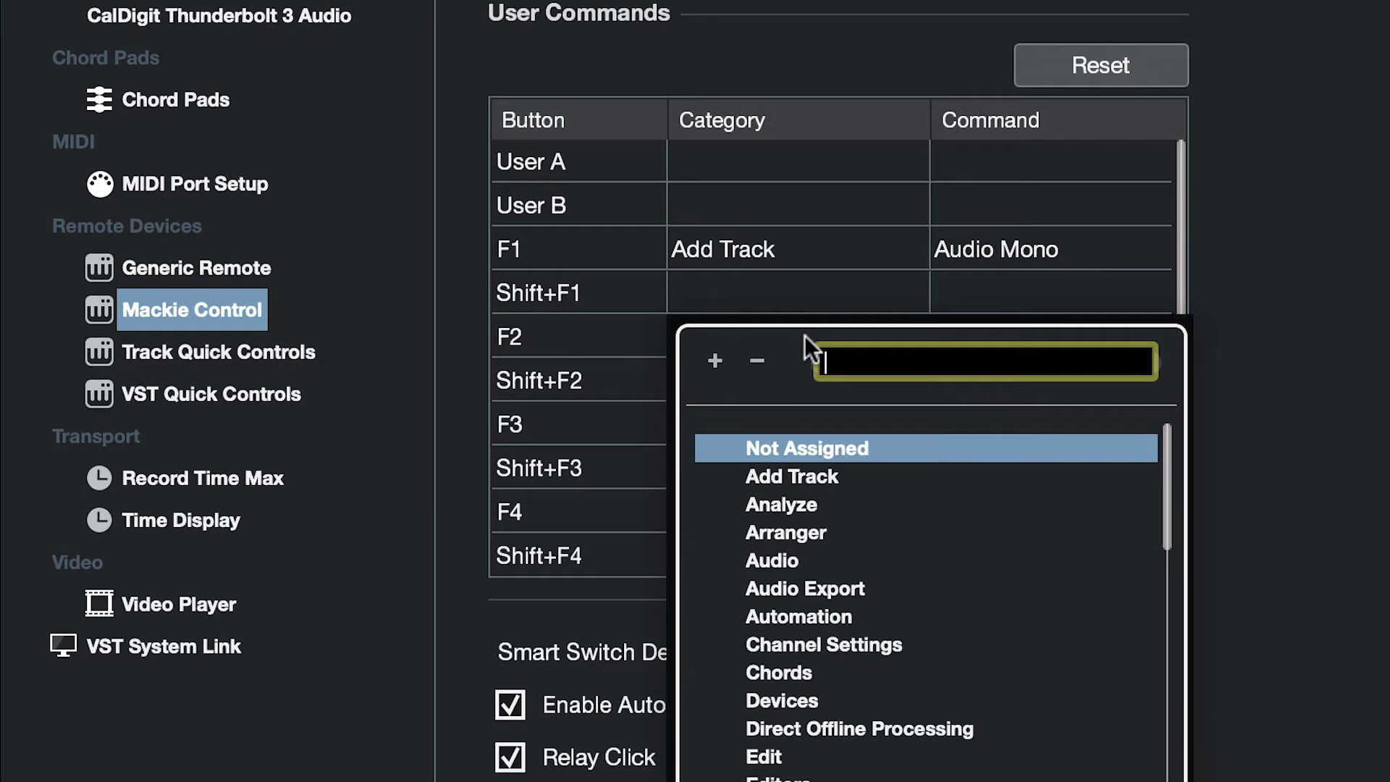
click(858, 467)
click(993, 327)
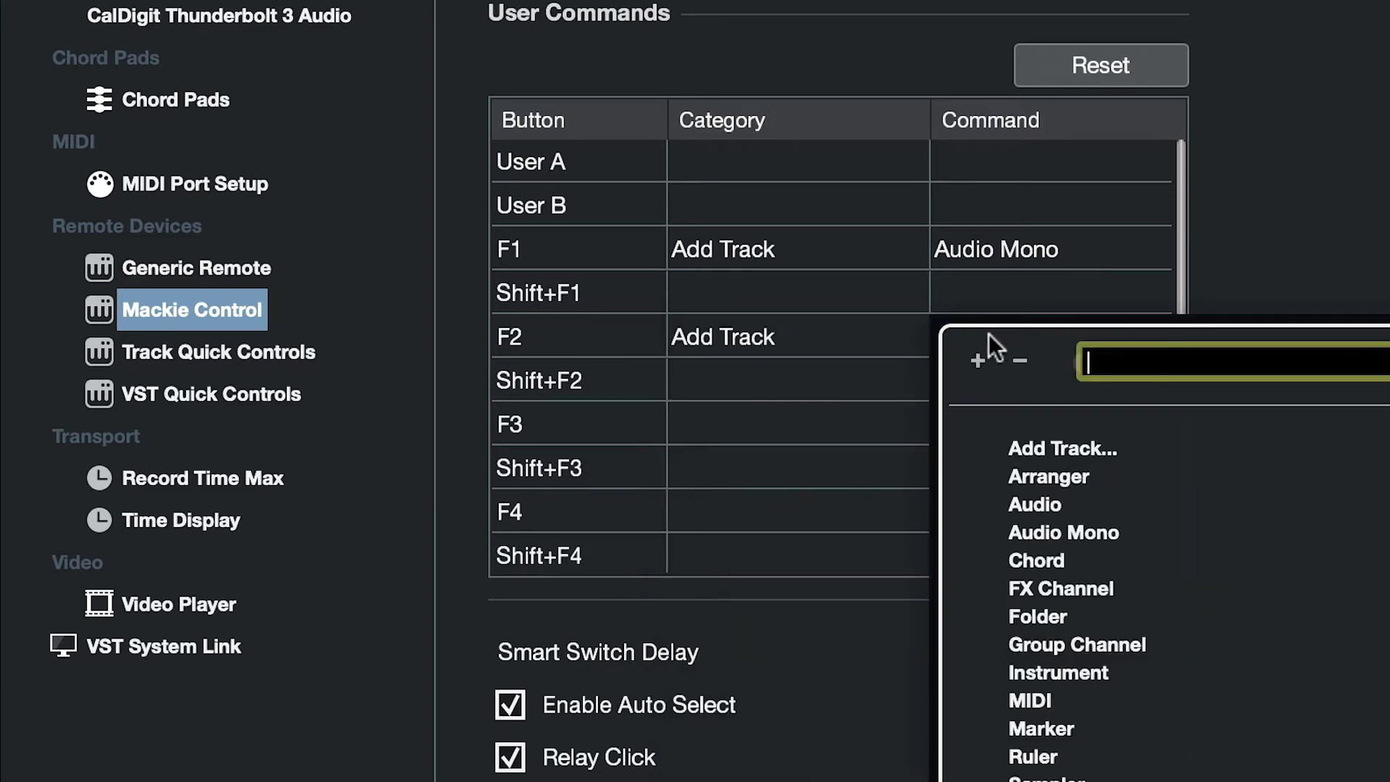
click(1090, 672)
- Assign F3 to Transport > Activate Metronome and apply the command assignments
click(751, 421)
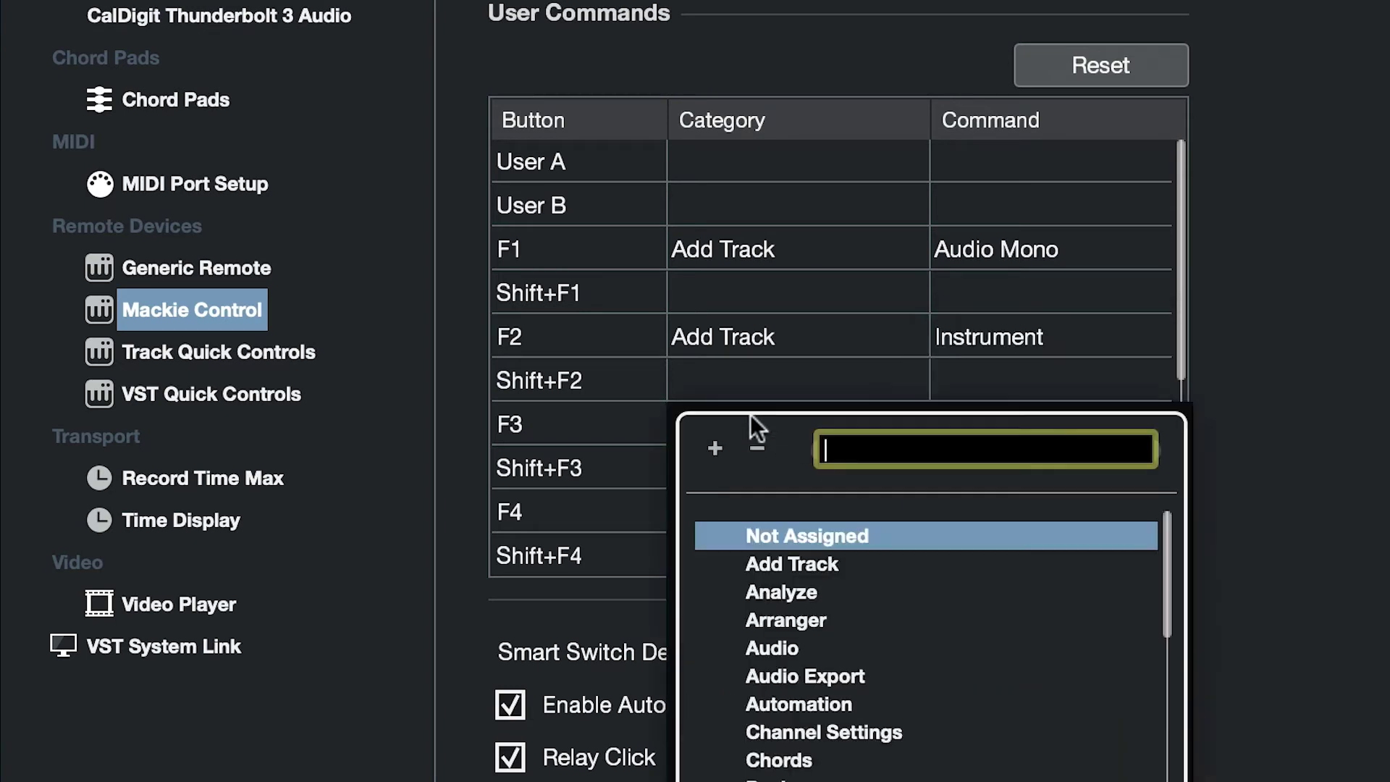
scroll(950, 654, down, 8)
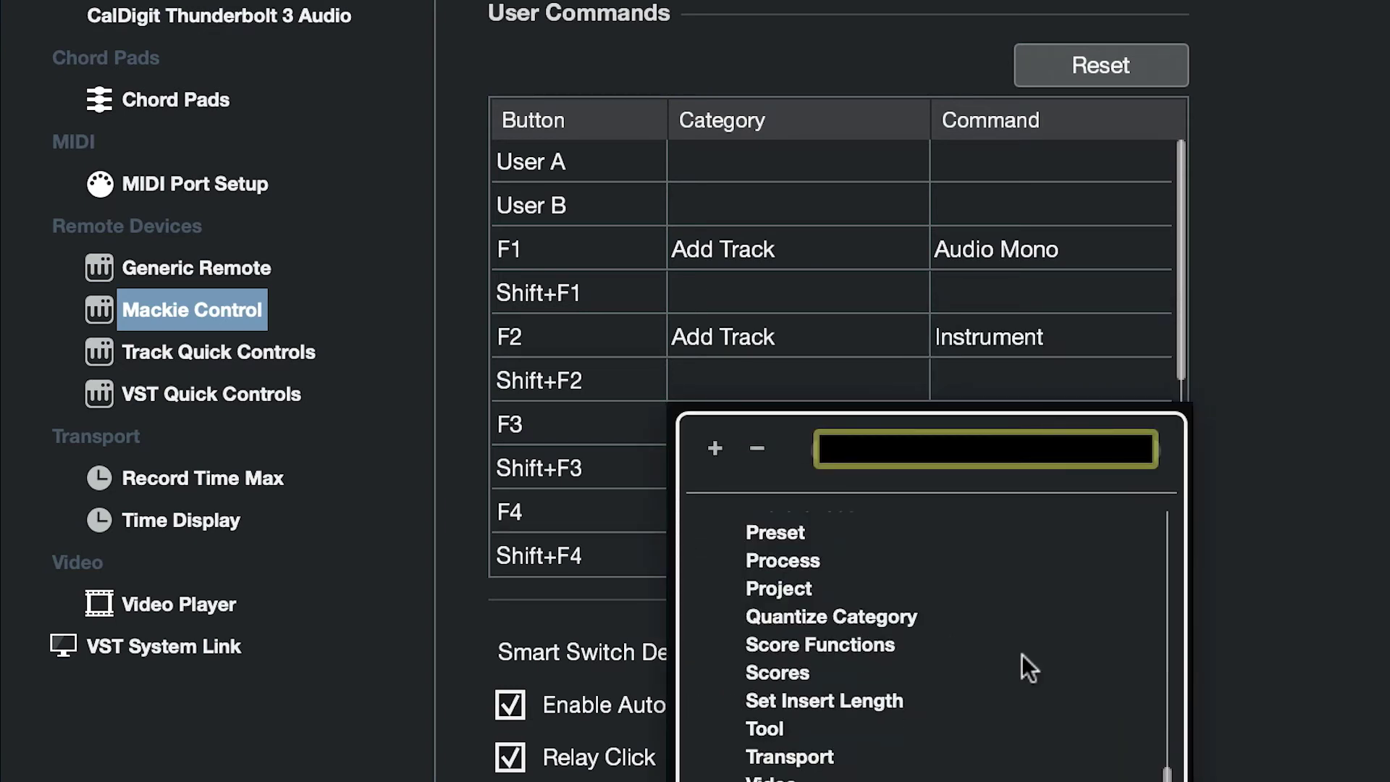
click(849, 759)
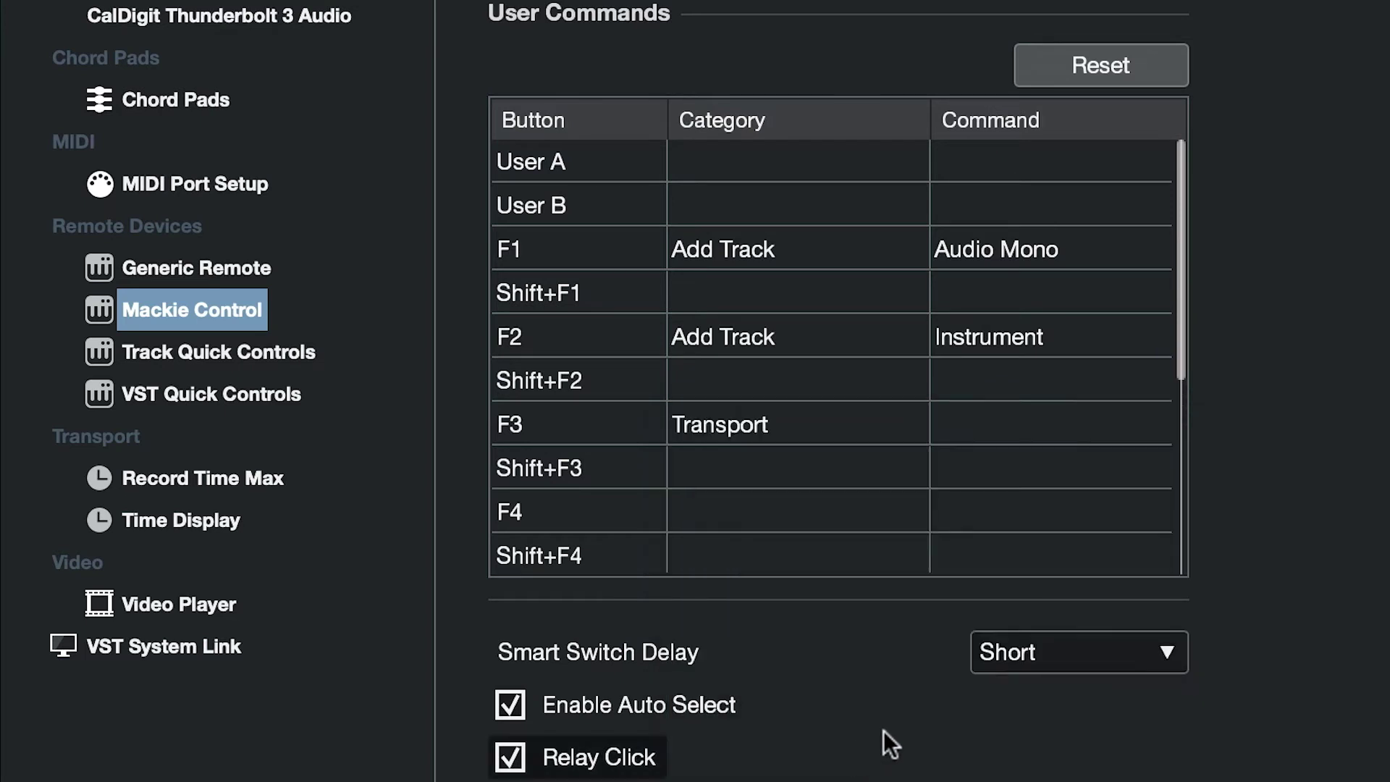
click(1007, 411)
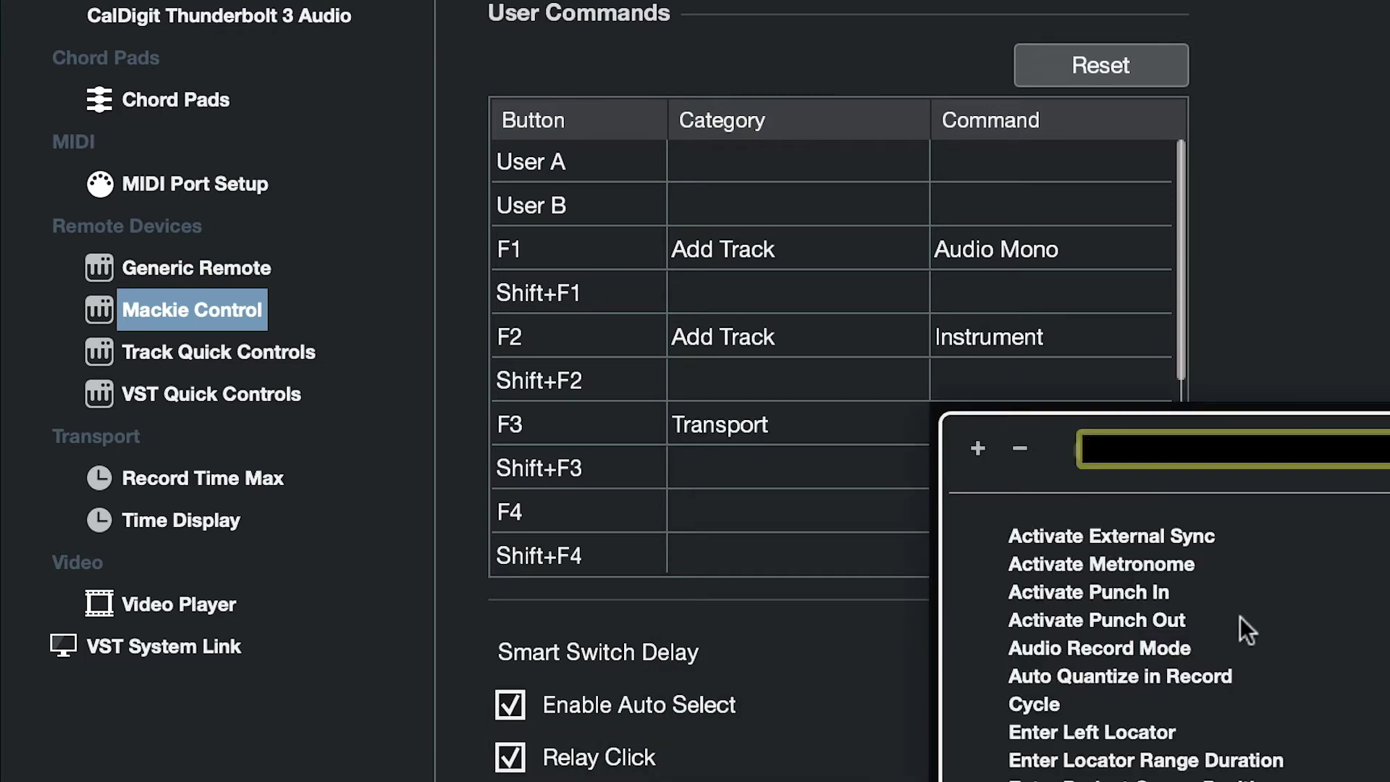
click(1135, 572)
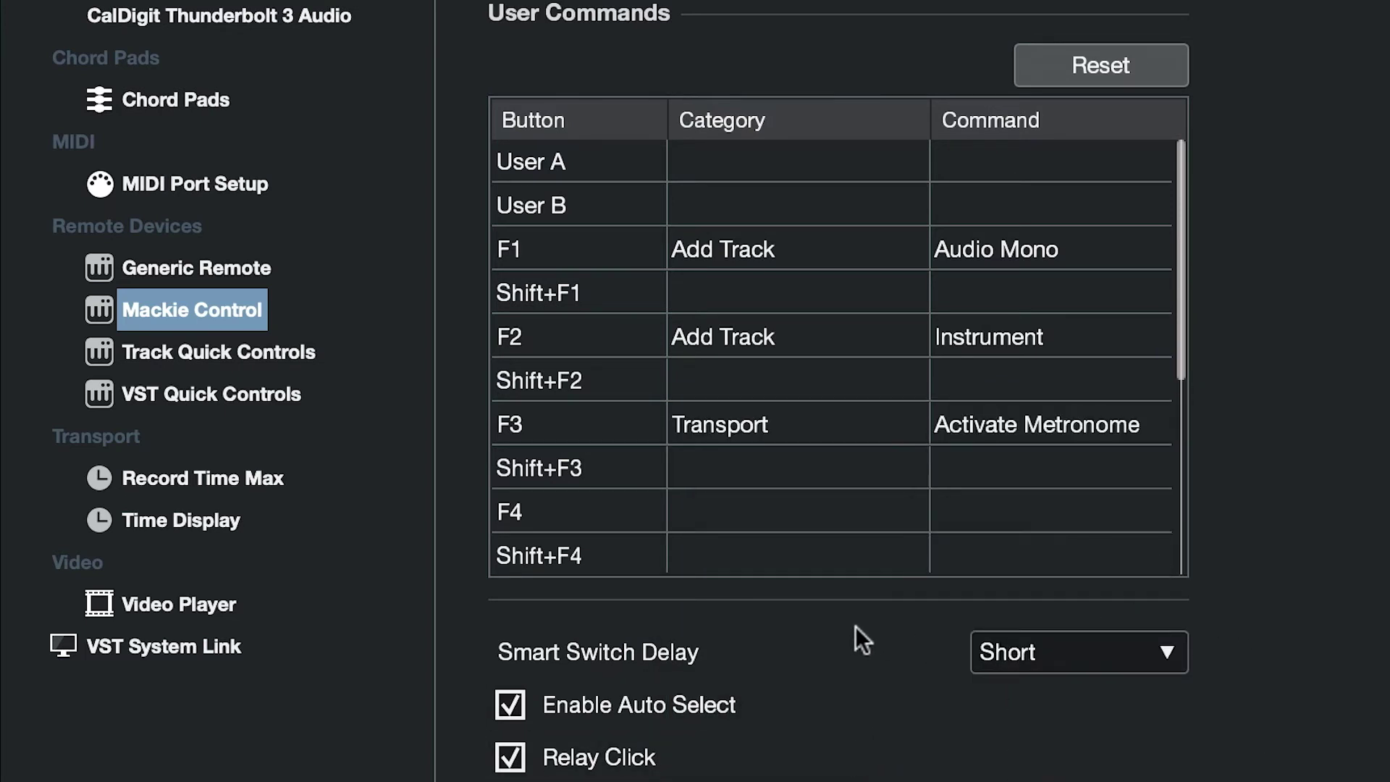
click(818, 706)
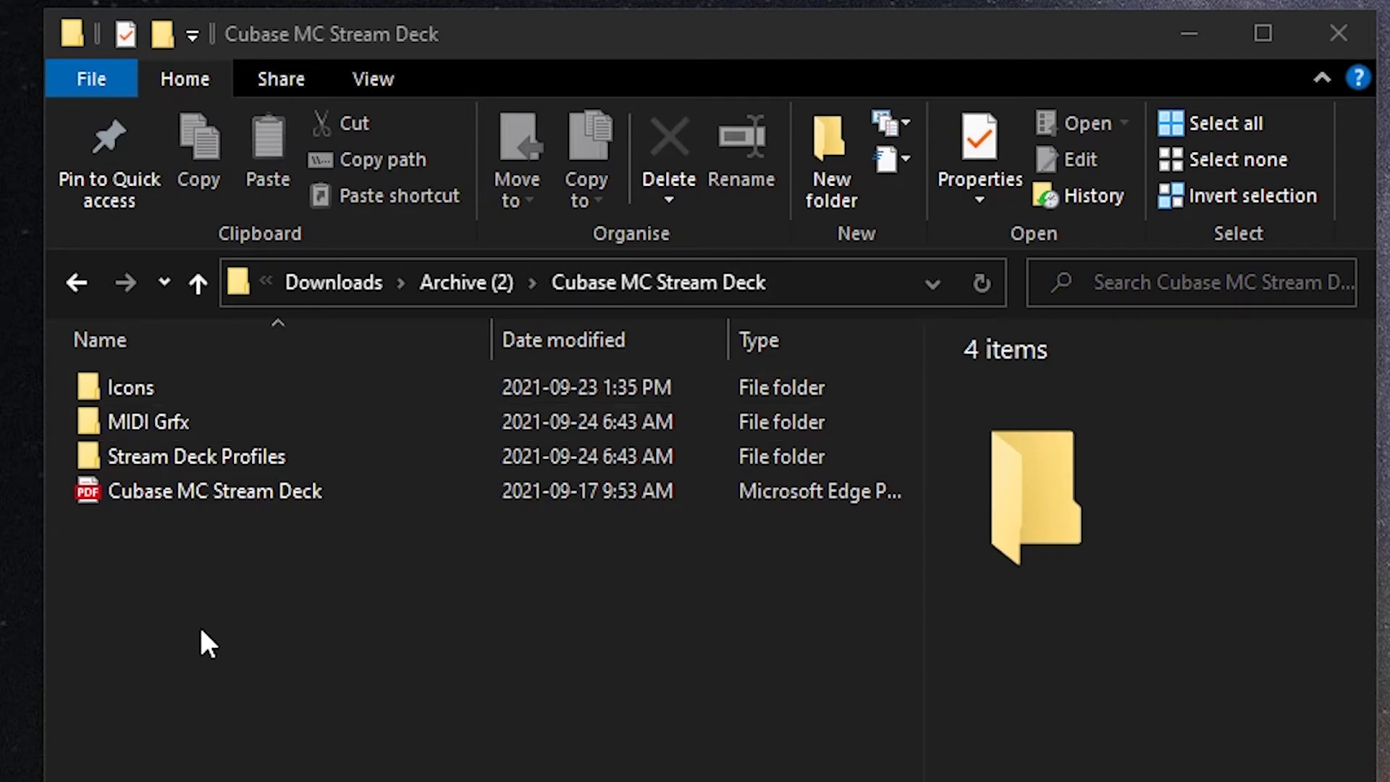
- Open the MIDI Grfx folder and then its Win subfolder
double_click(141, 428)
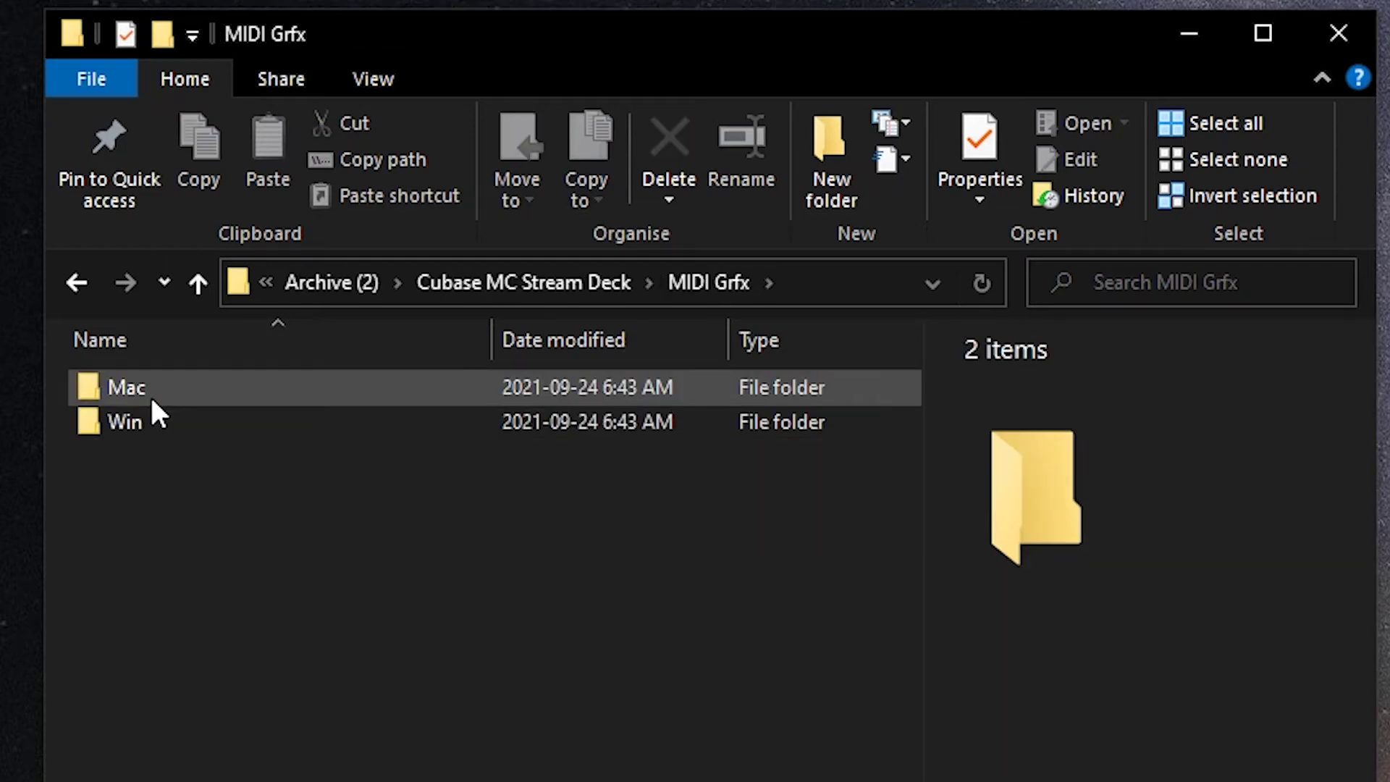
click(116, 424)
double_click(116, 423)
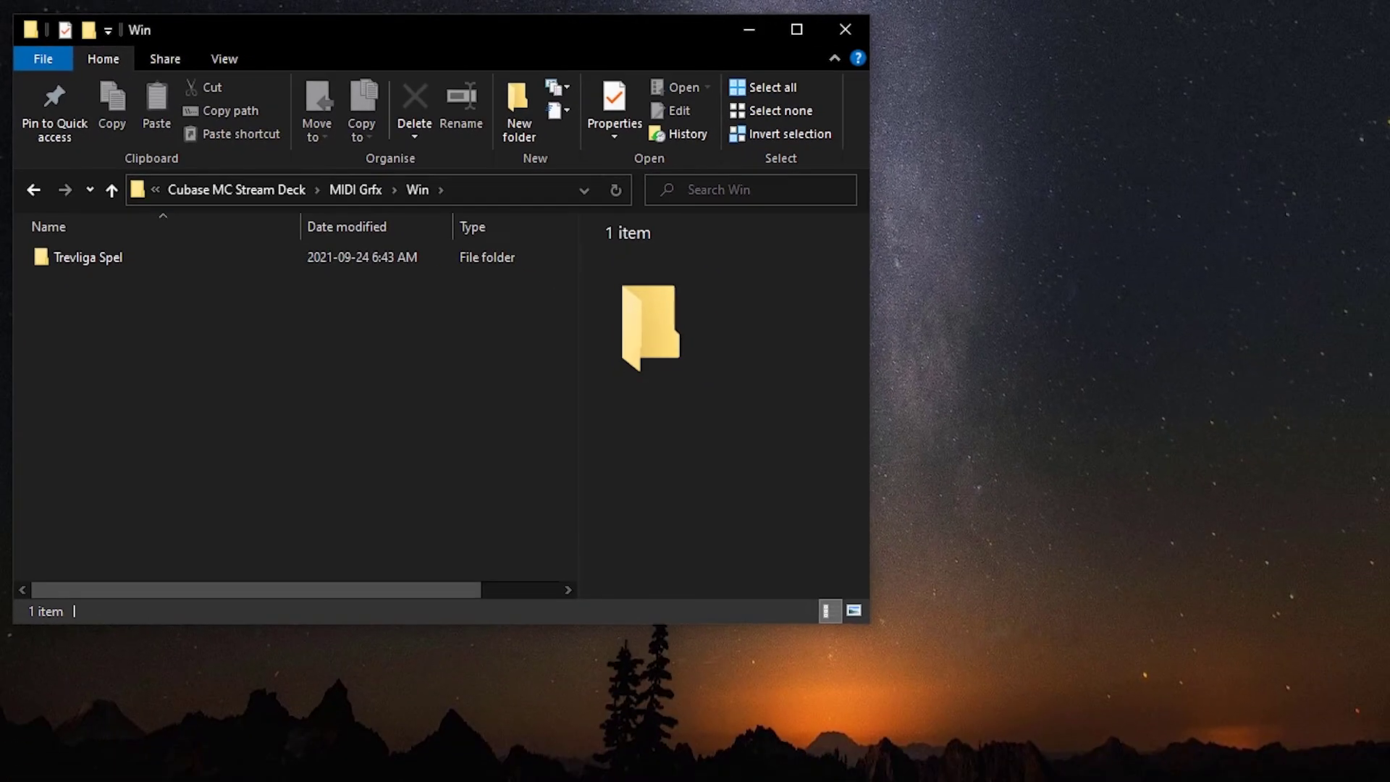
- Open a second Explorer window at This PC and drag the Trevliga Spel folder into it
key(super+e)
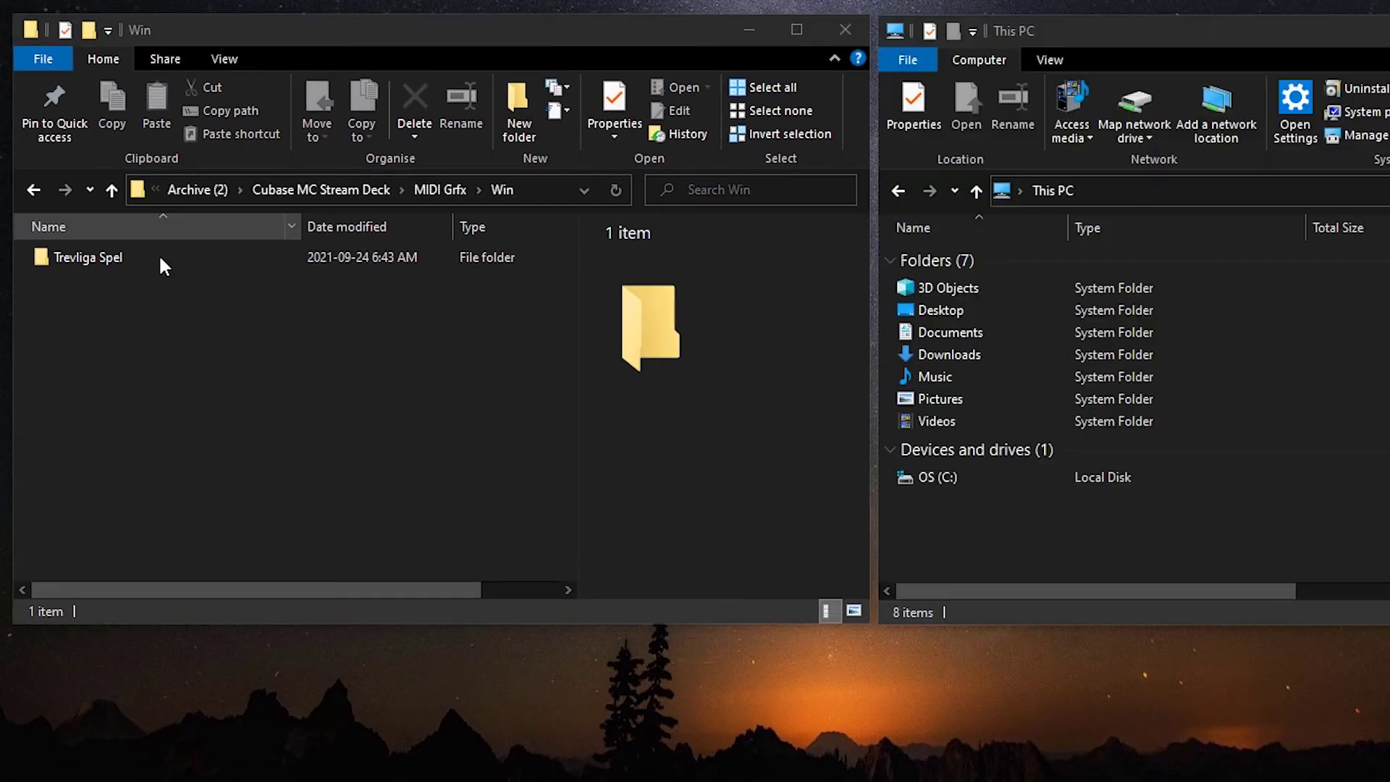
click(75, 257)
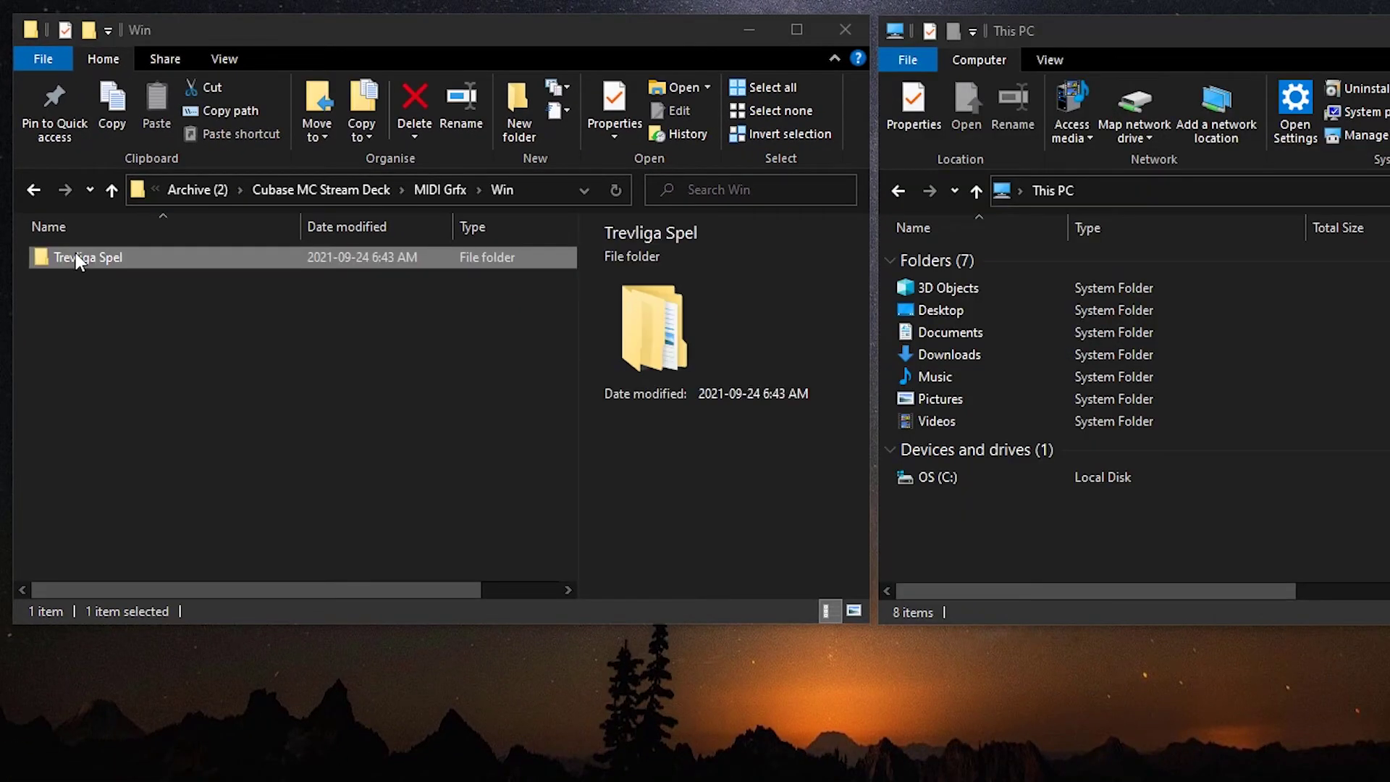
drag(76, 257, 234, 355)
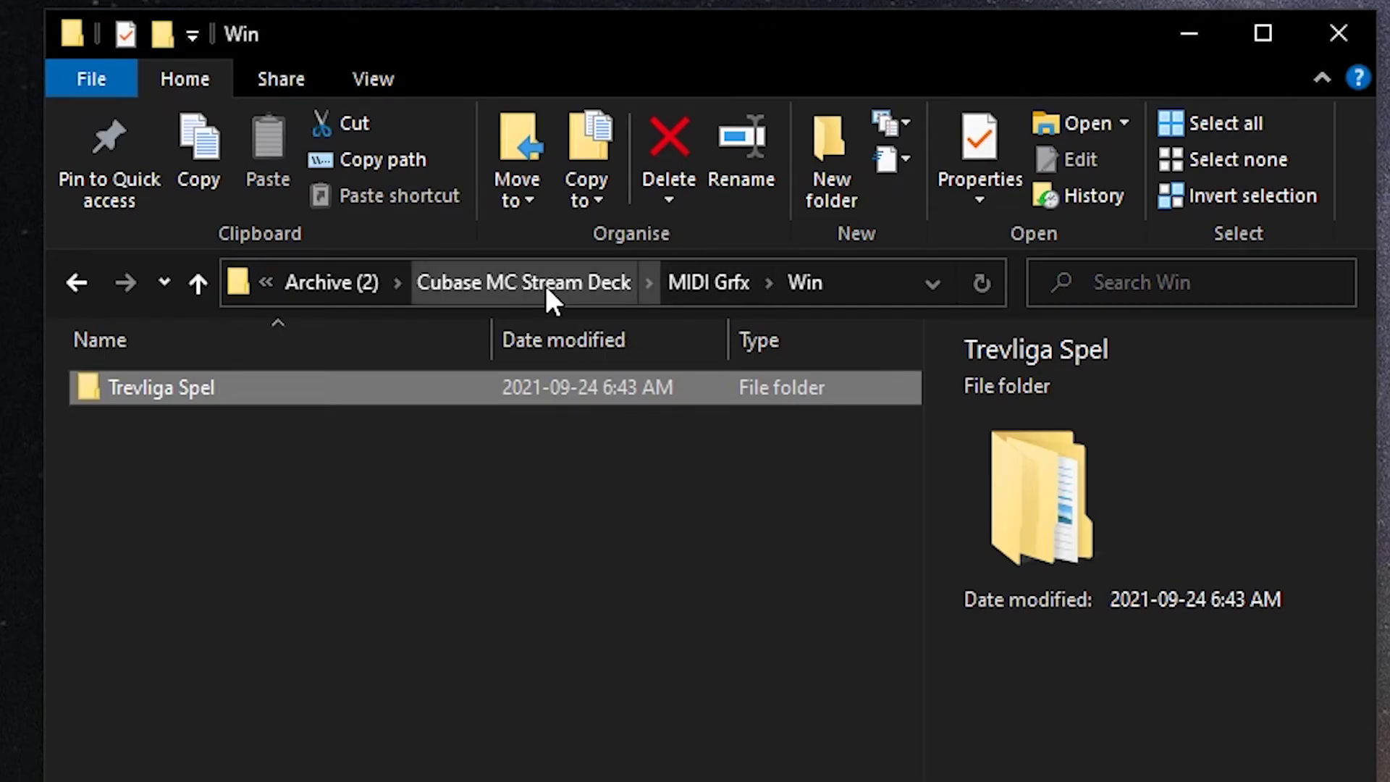
- Go back to Cubase MC Stream Deck and open Stream Deck Profiles > Win
click(544, 283)
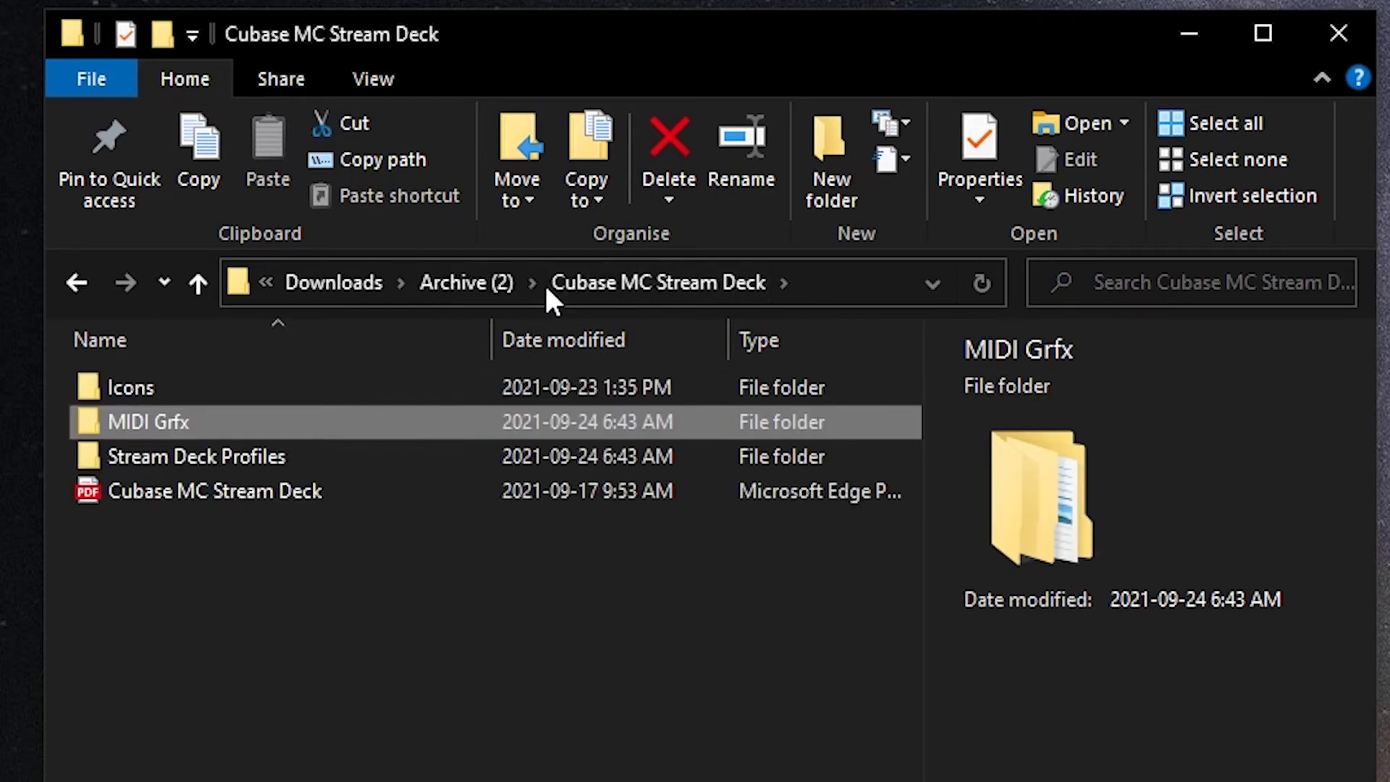
click(326, 659)
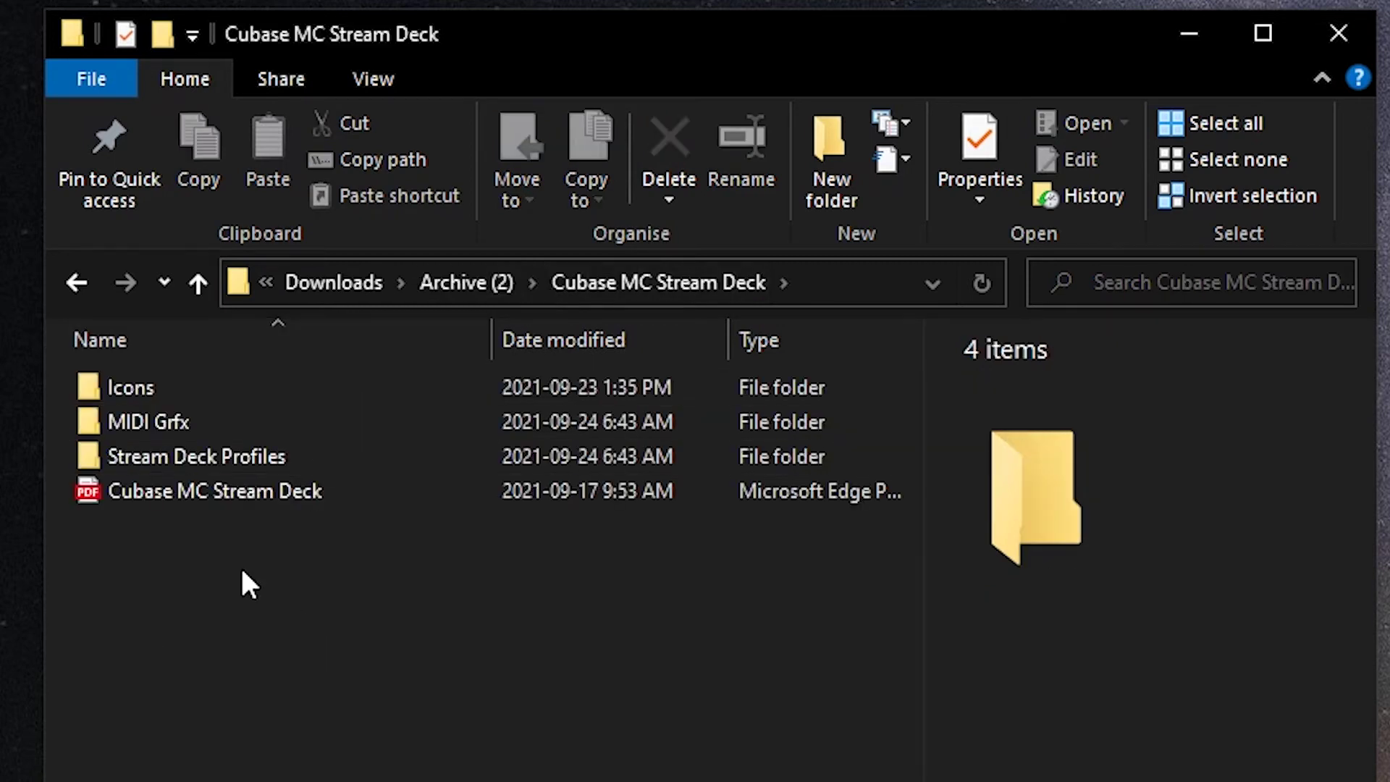
double_click(177, 462)
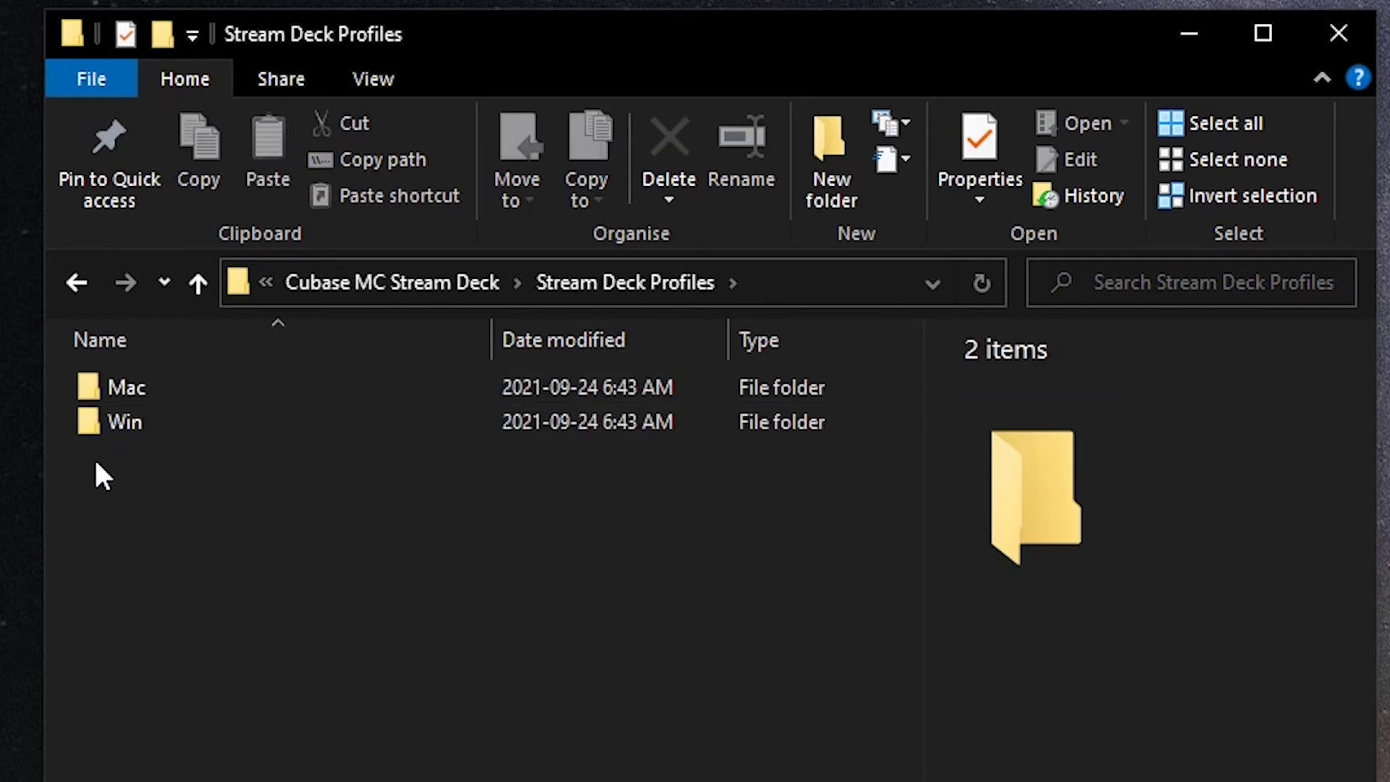
double_click(128, 423)
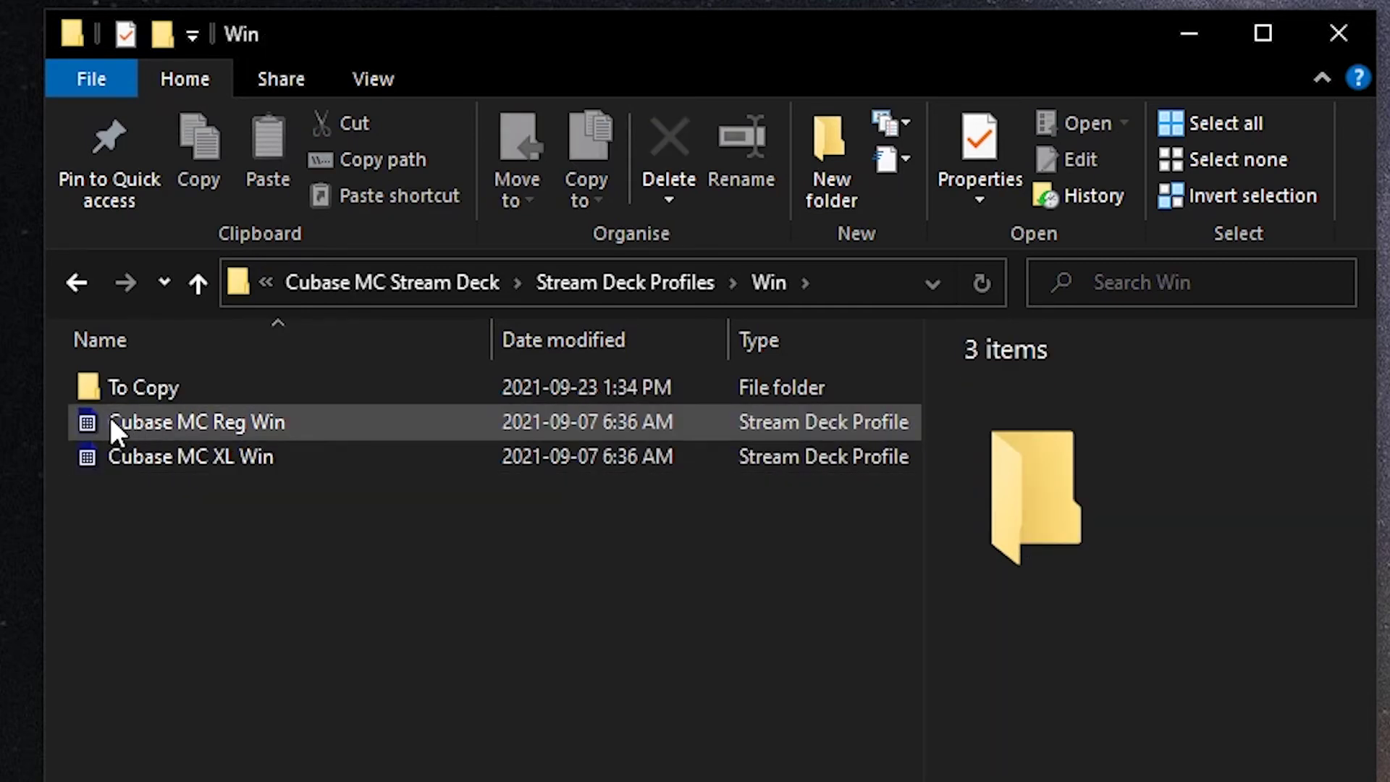
mouse_move(110, 417)
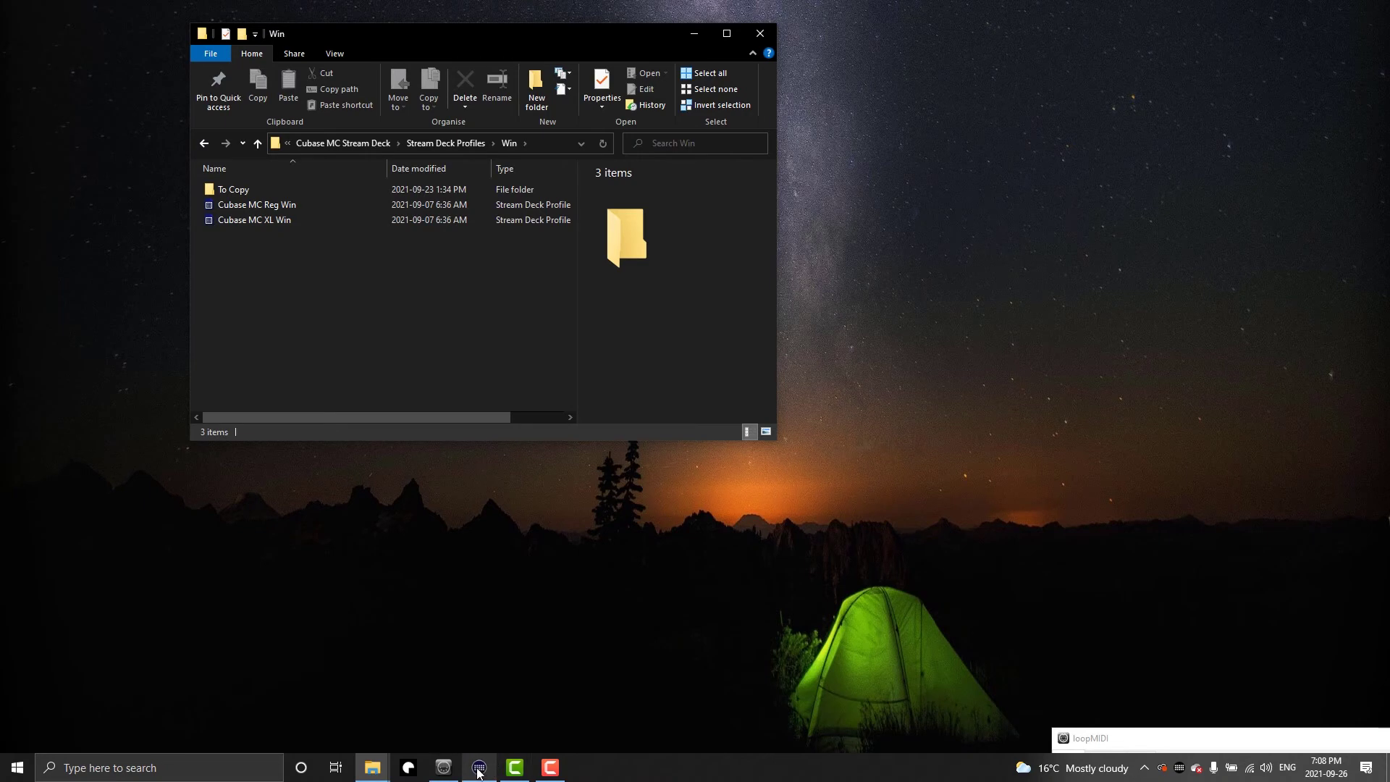
- Import a Stream Deck profile from Archive (2)\Cubase MC Stream Deck\Stream Deck Profiles\Win: Cubase MC XL Win
click(478, 767)
click(797, 76)
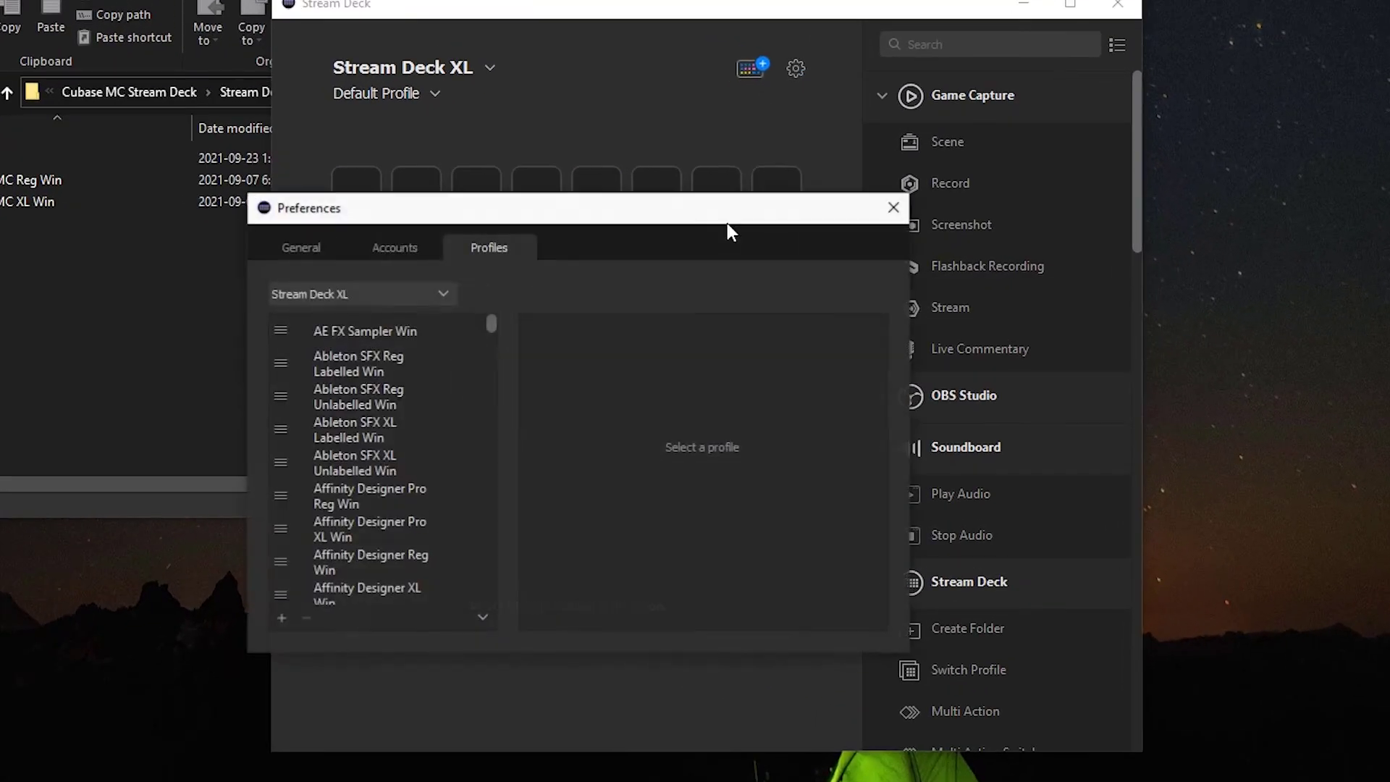
click(481, 612)
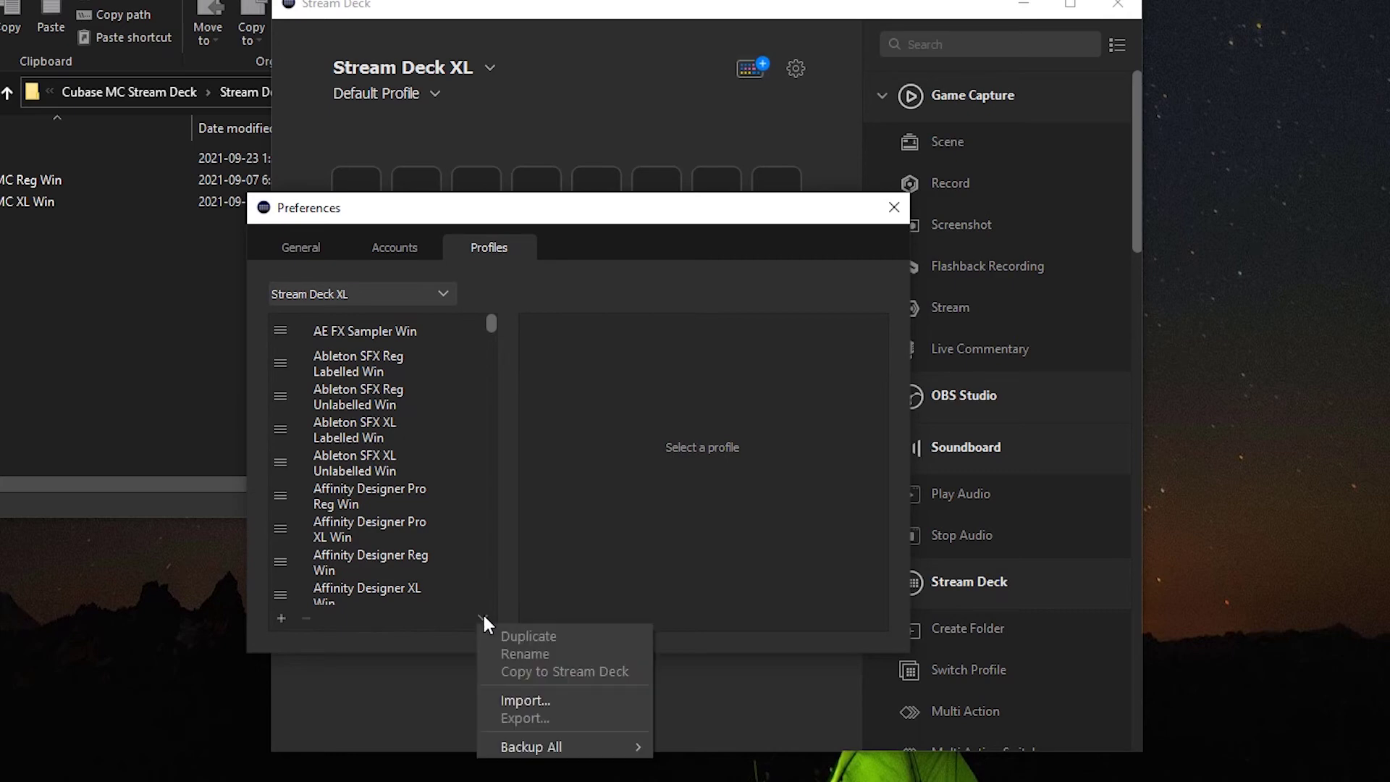
click(533, 702)
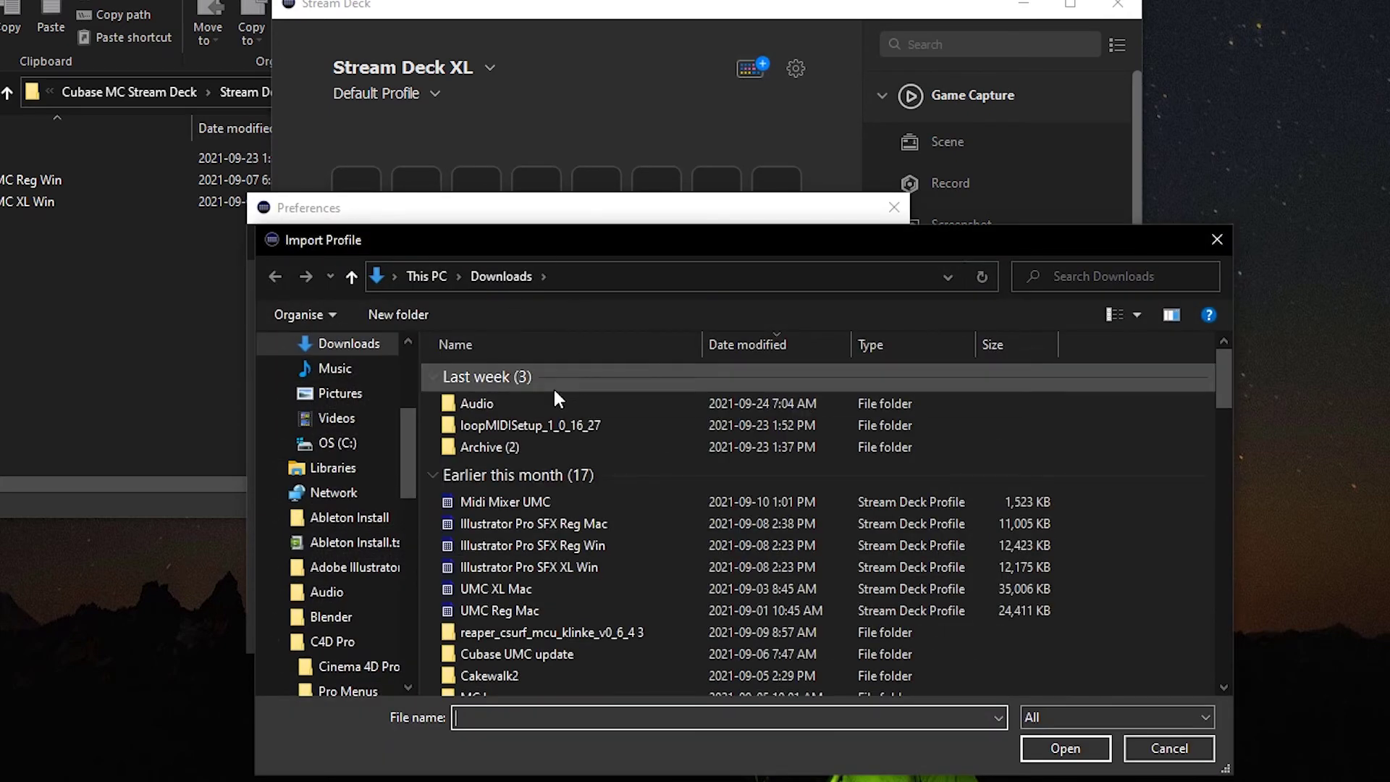
double_click(512, 445)
double_click(508, 418)
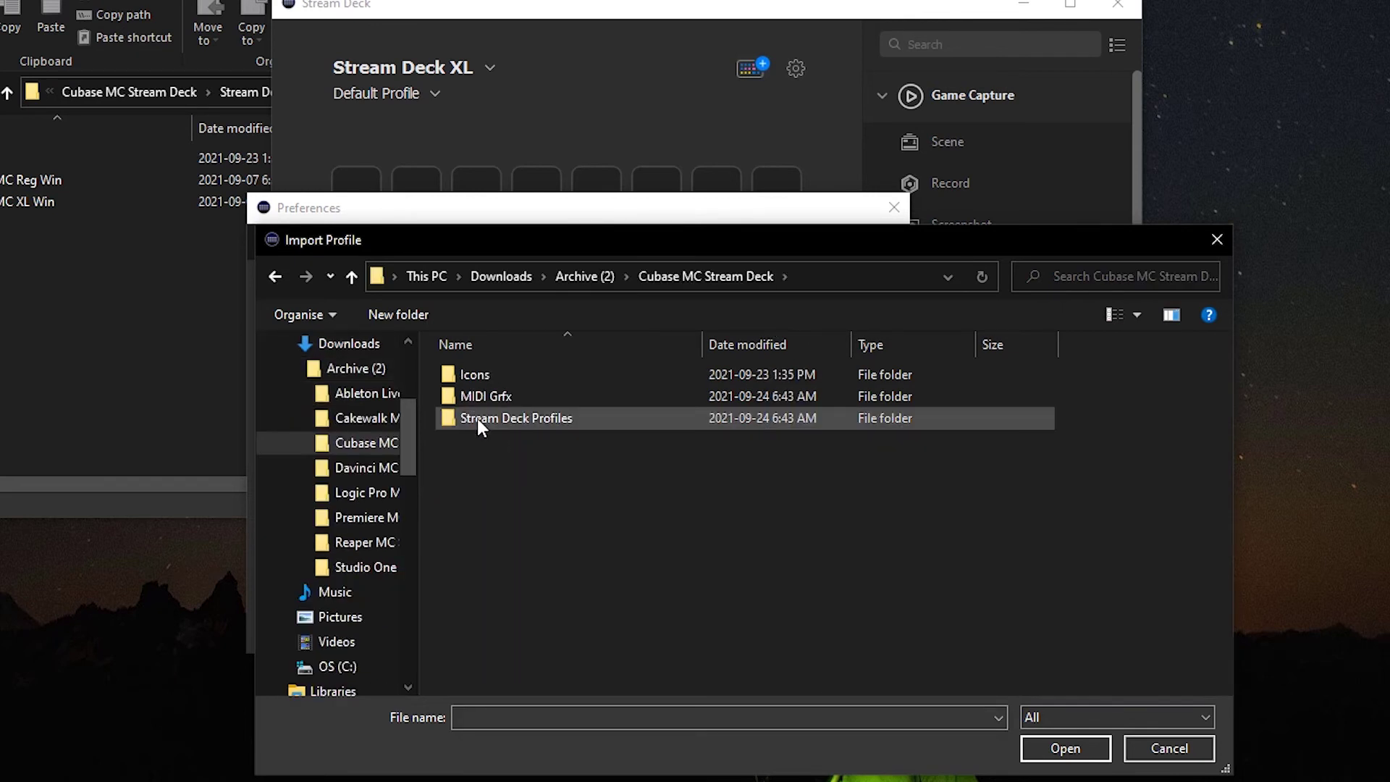
double_click(477, 419)
double_click(484, 398)
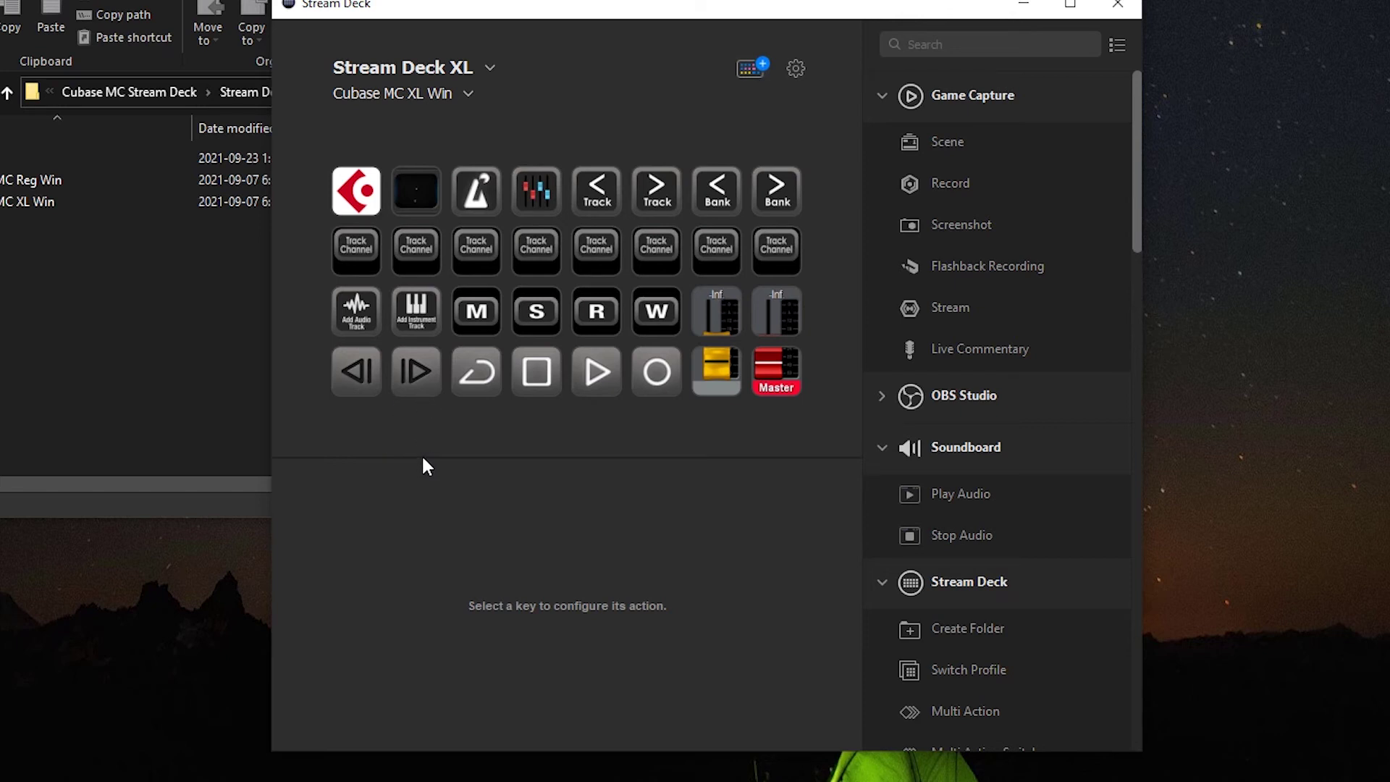
- Open the To Copy folder in File Explorer, then return to the Stream Deck app
click(79, 301)
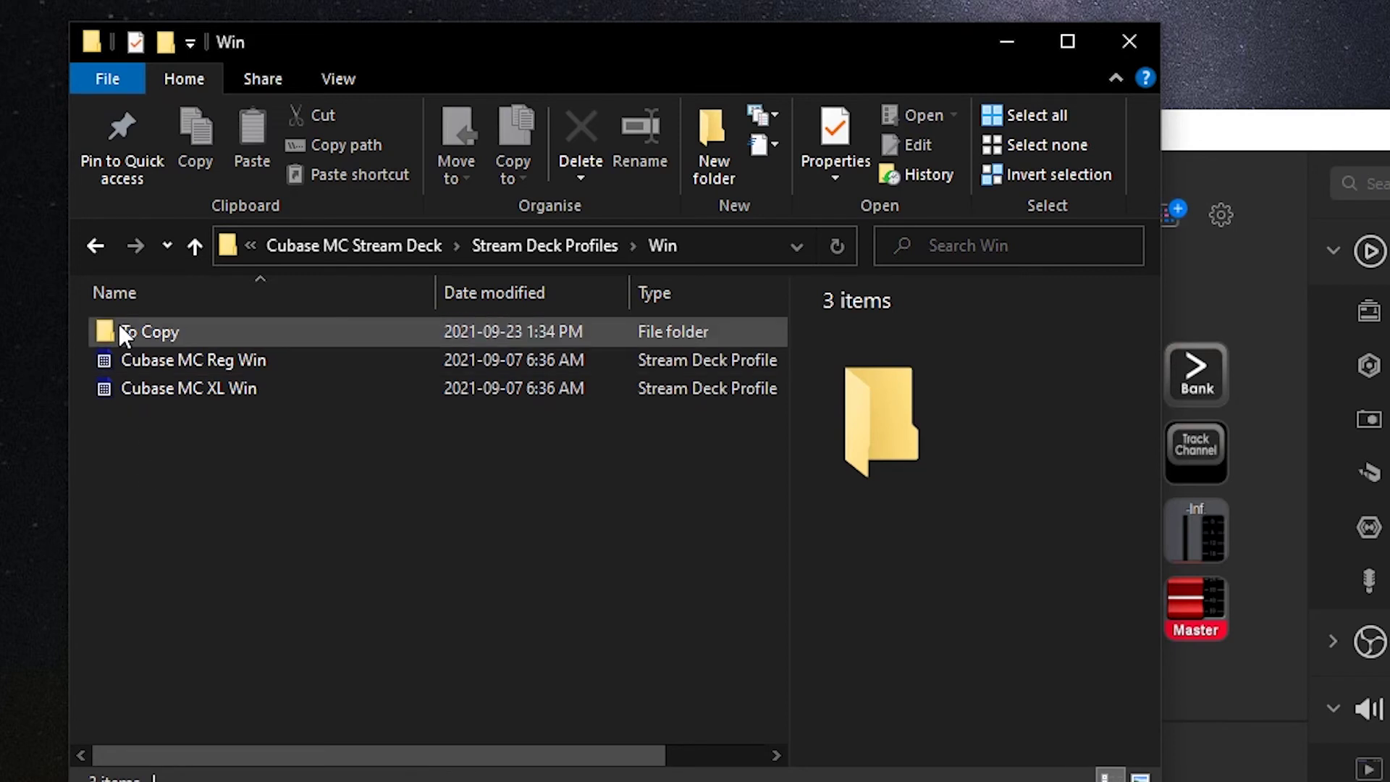
mouse_move(158, 331)
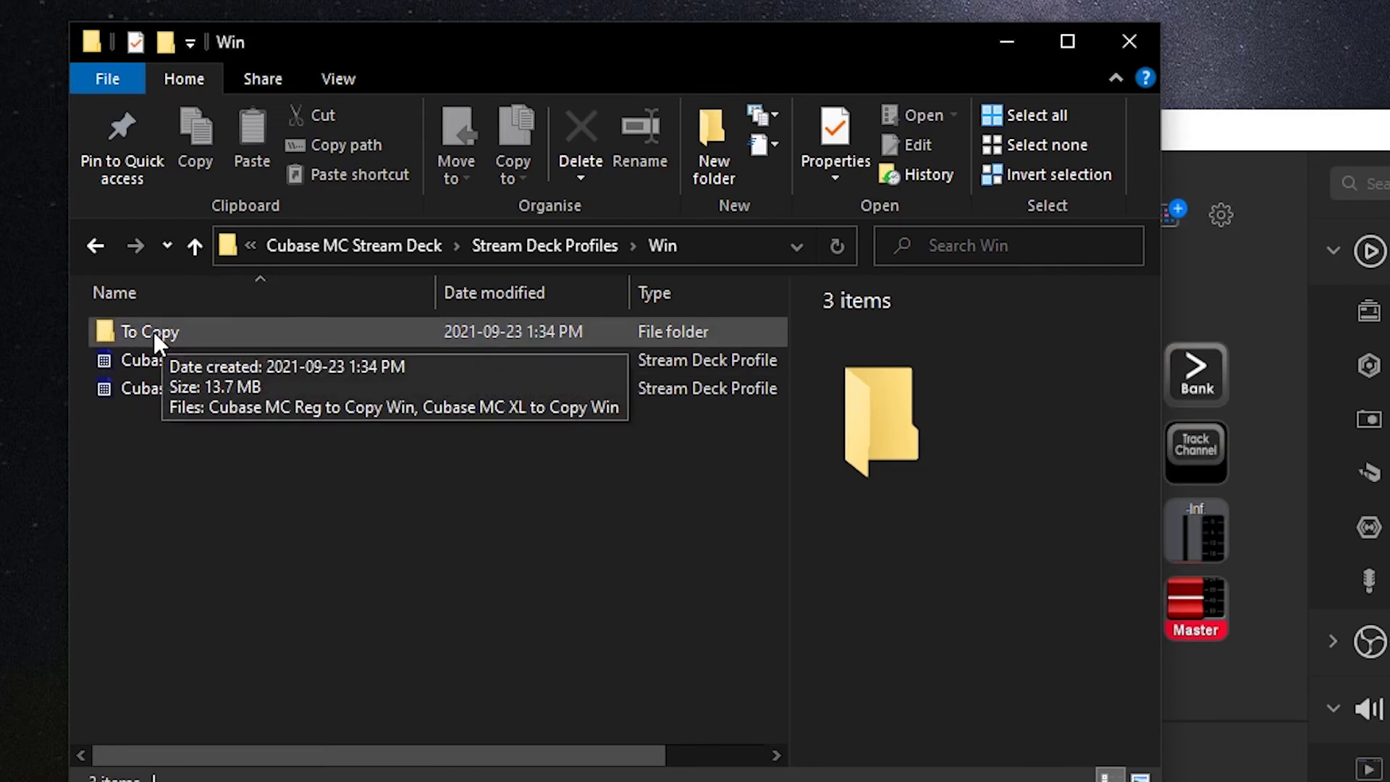
double_click(154, 331)
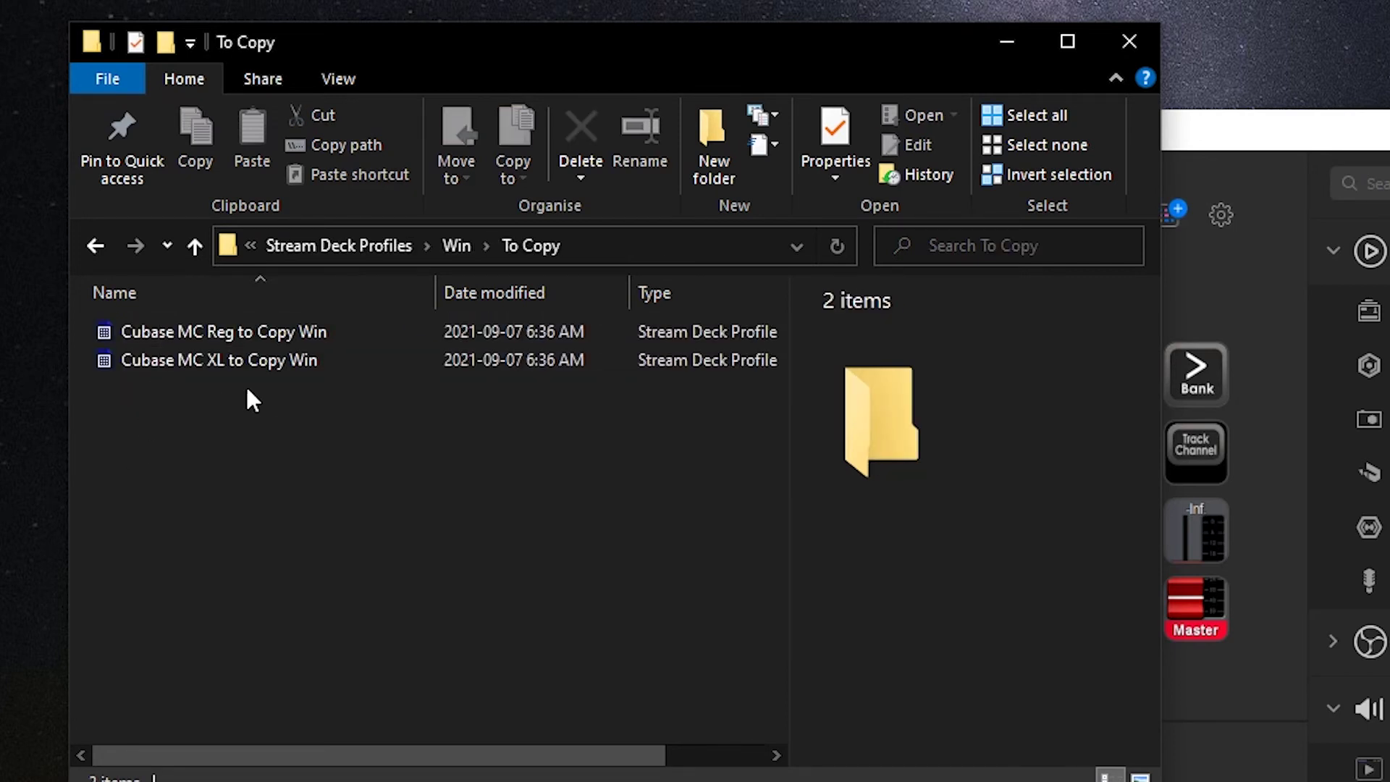
mouse_move(245, 332)
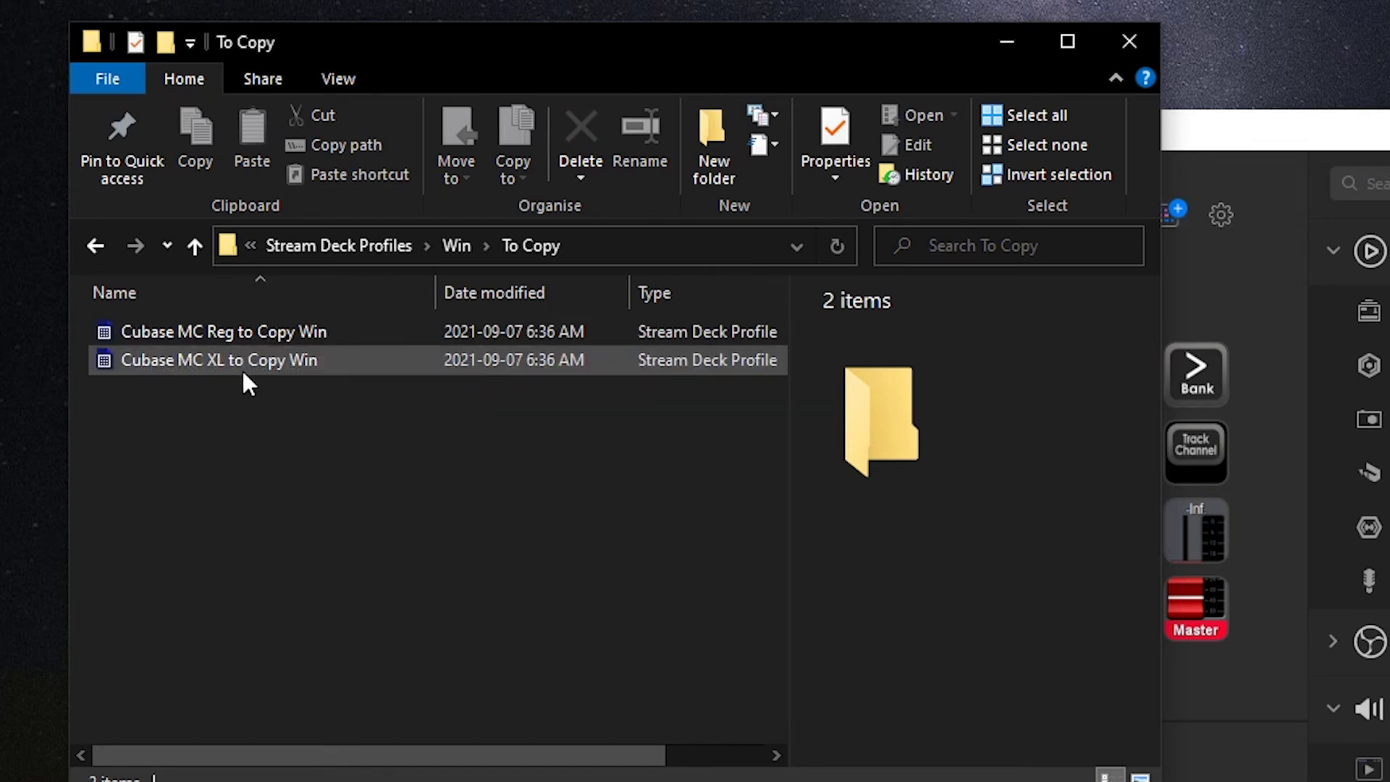
mouse_move(236, 371)
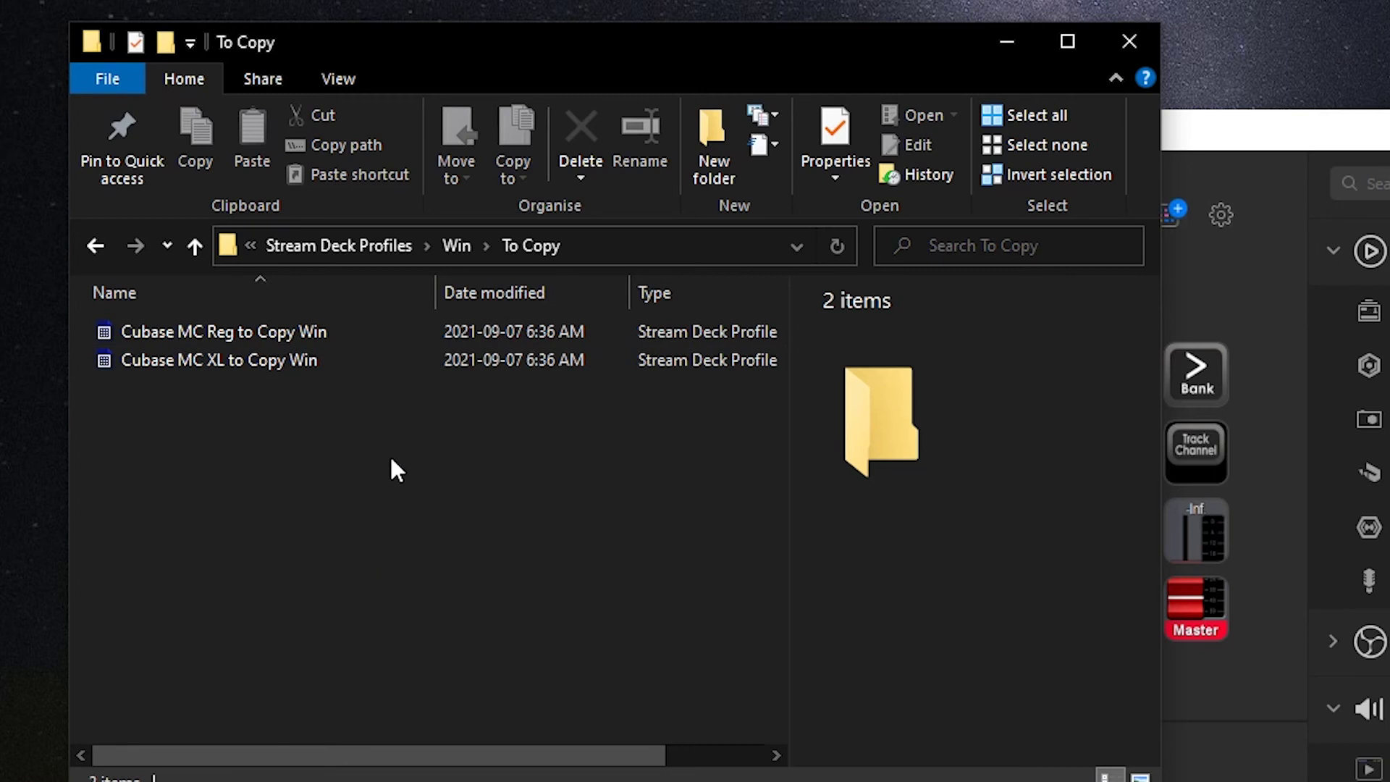
click(1223, 308)
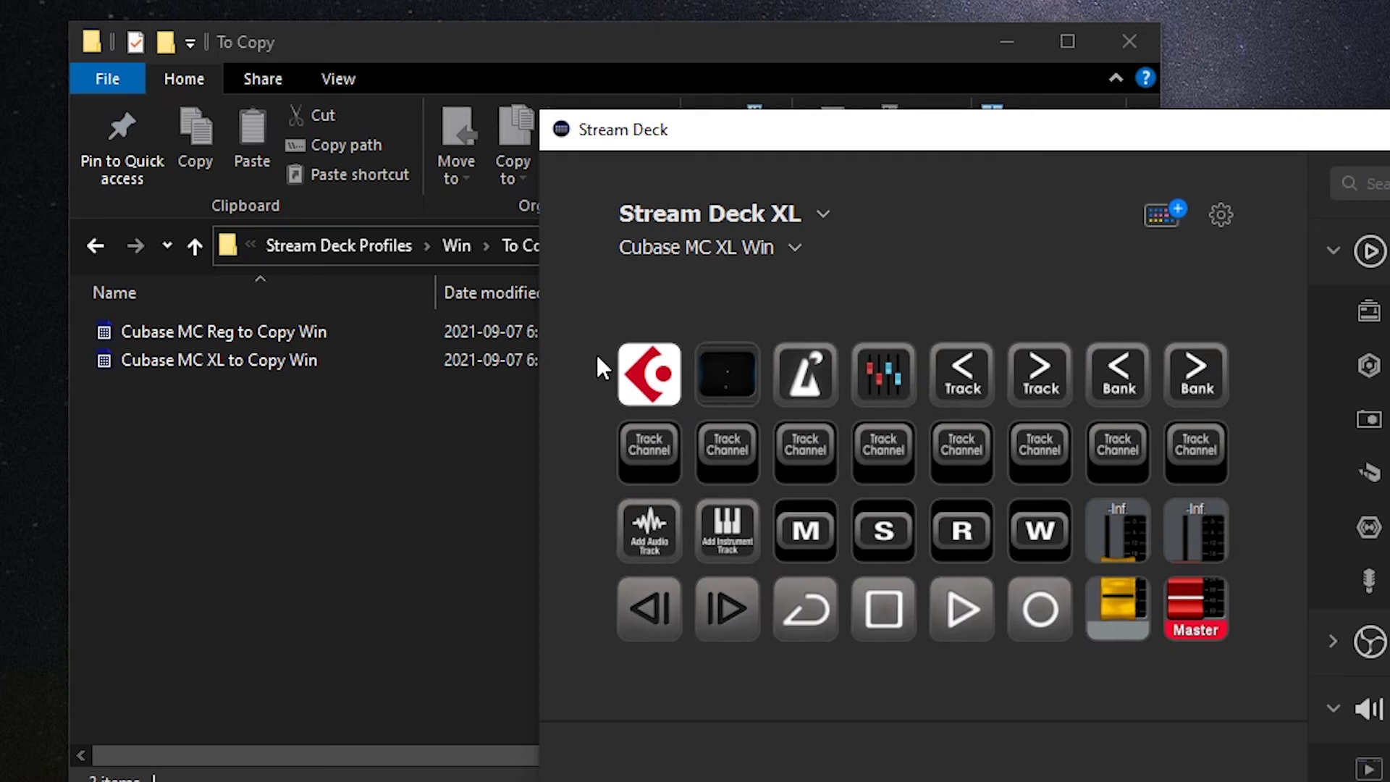
- Switch to the Cubase MC XL to Copy Win profile and look inside its Cubase folder
click(792, 248)
click(566, 296)
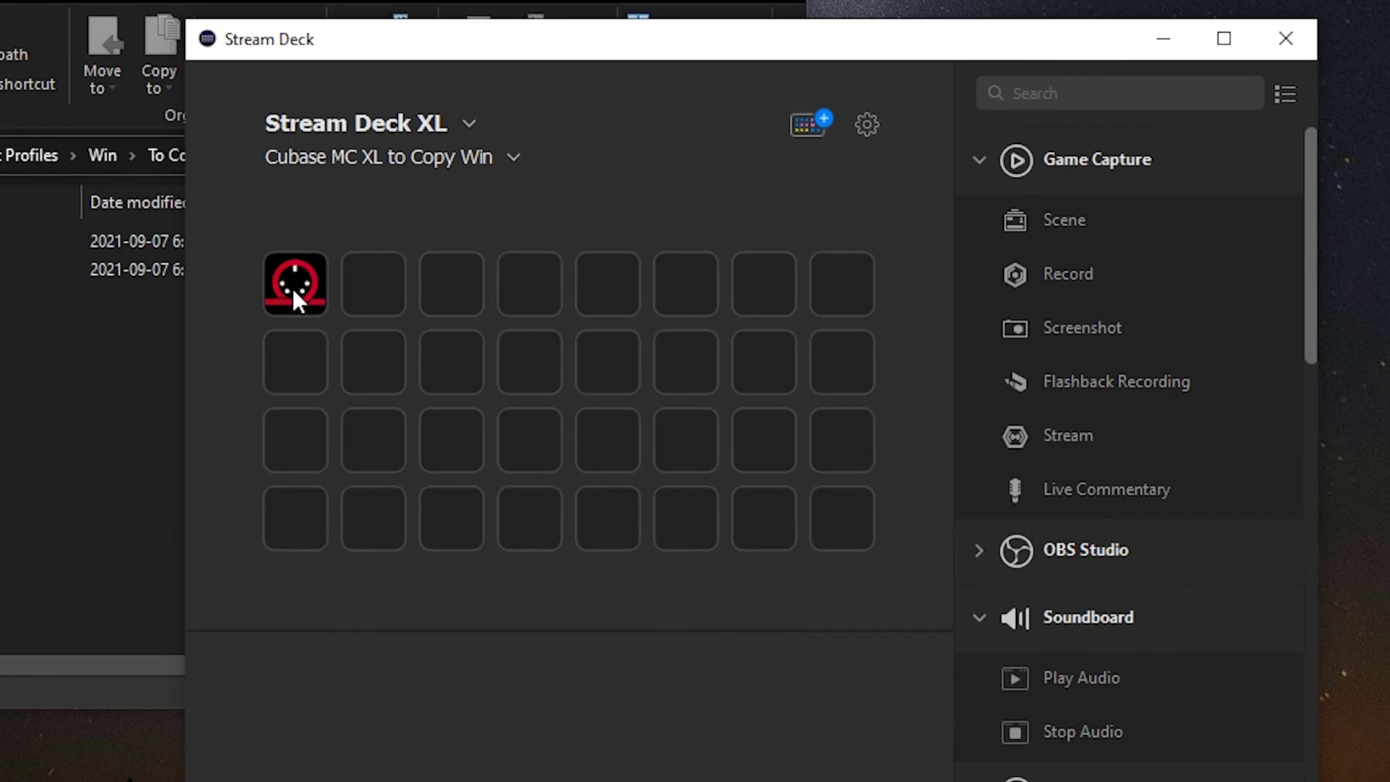
click(293, 285)
double_click(293, 285)
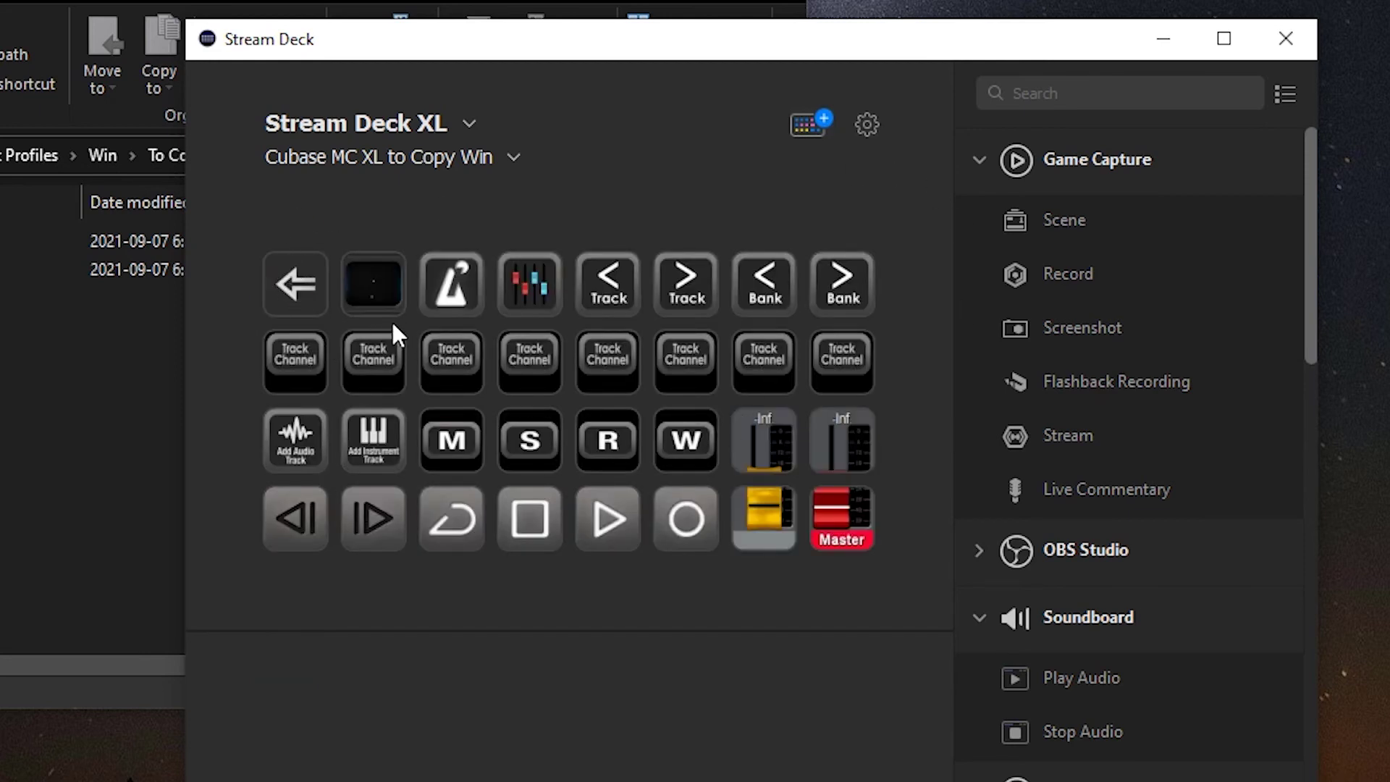
click(288, 290)
double_click(285, 290)
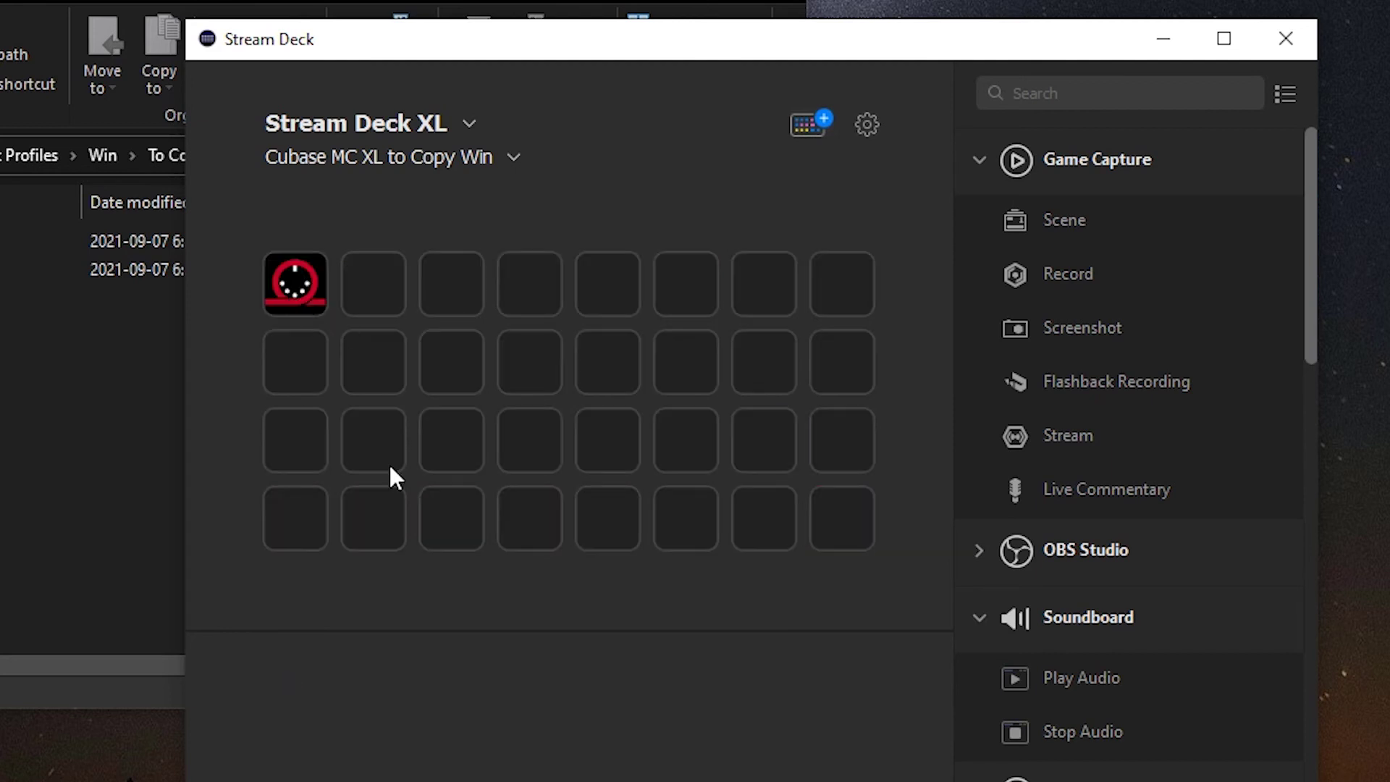
- Copy the Cubase folder key
click(312, 279)
right_click(311, 276)
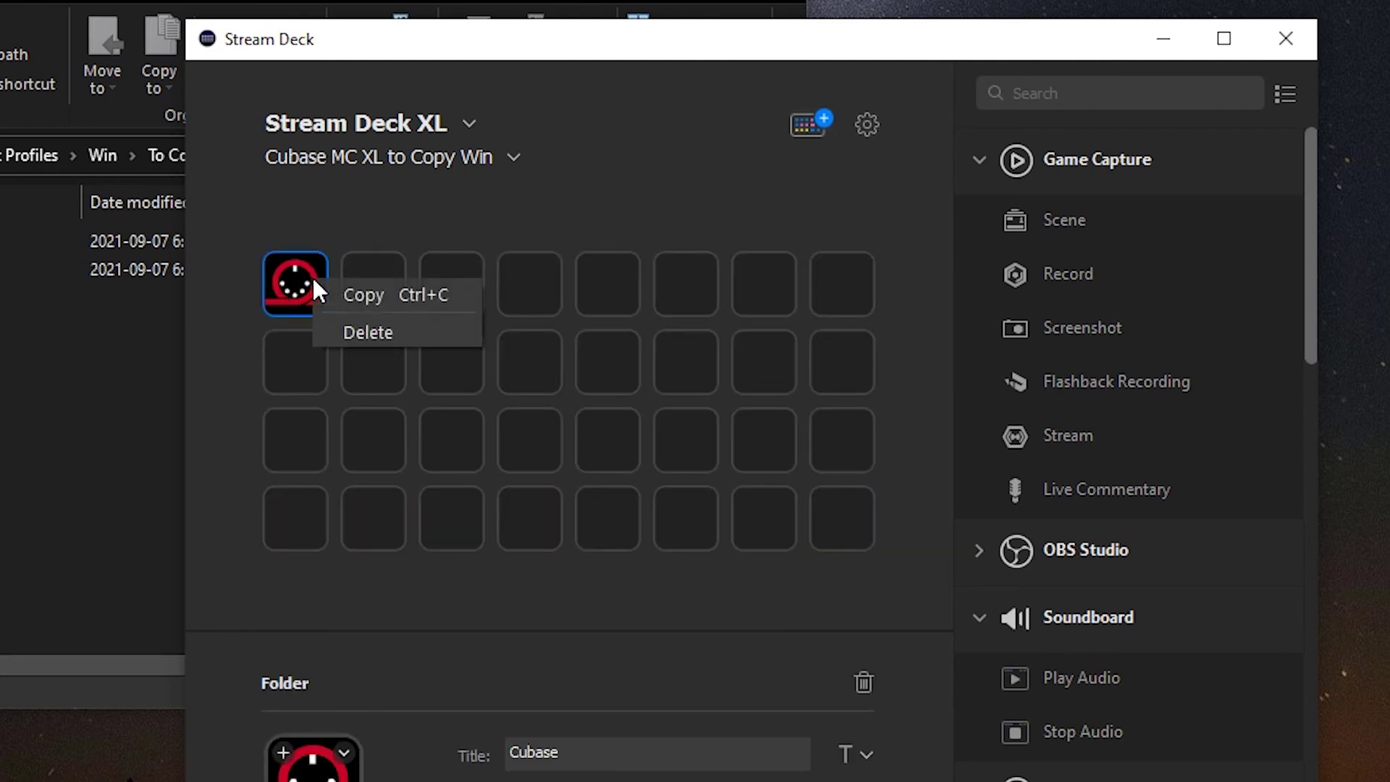
click(384, 293)
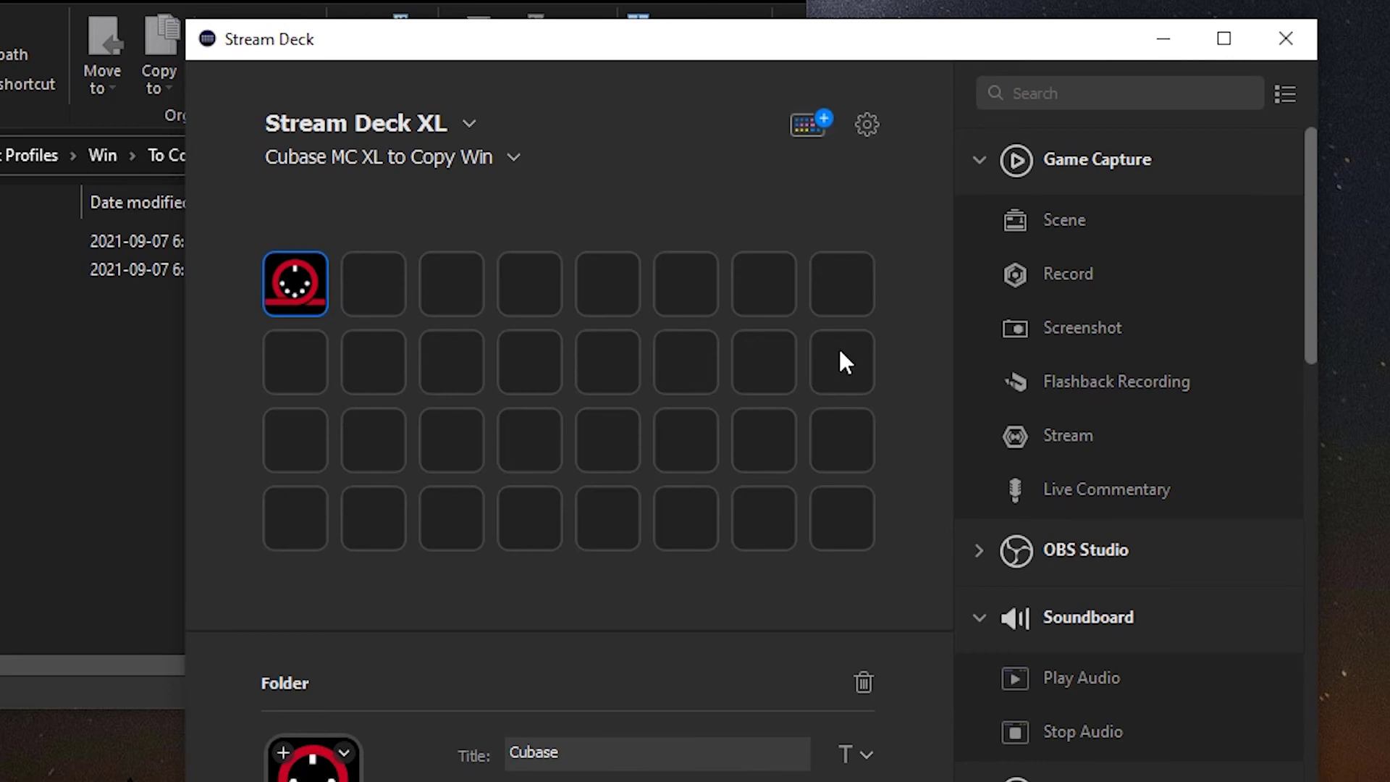
- Switch to the Cubase Pro SFX XL Win profile and open its File page
click(513, 161)
click(1118, 137)
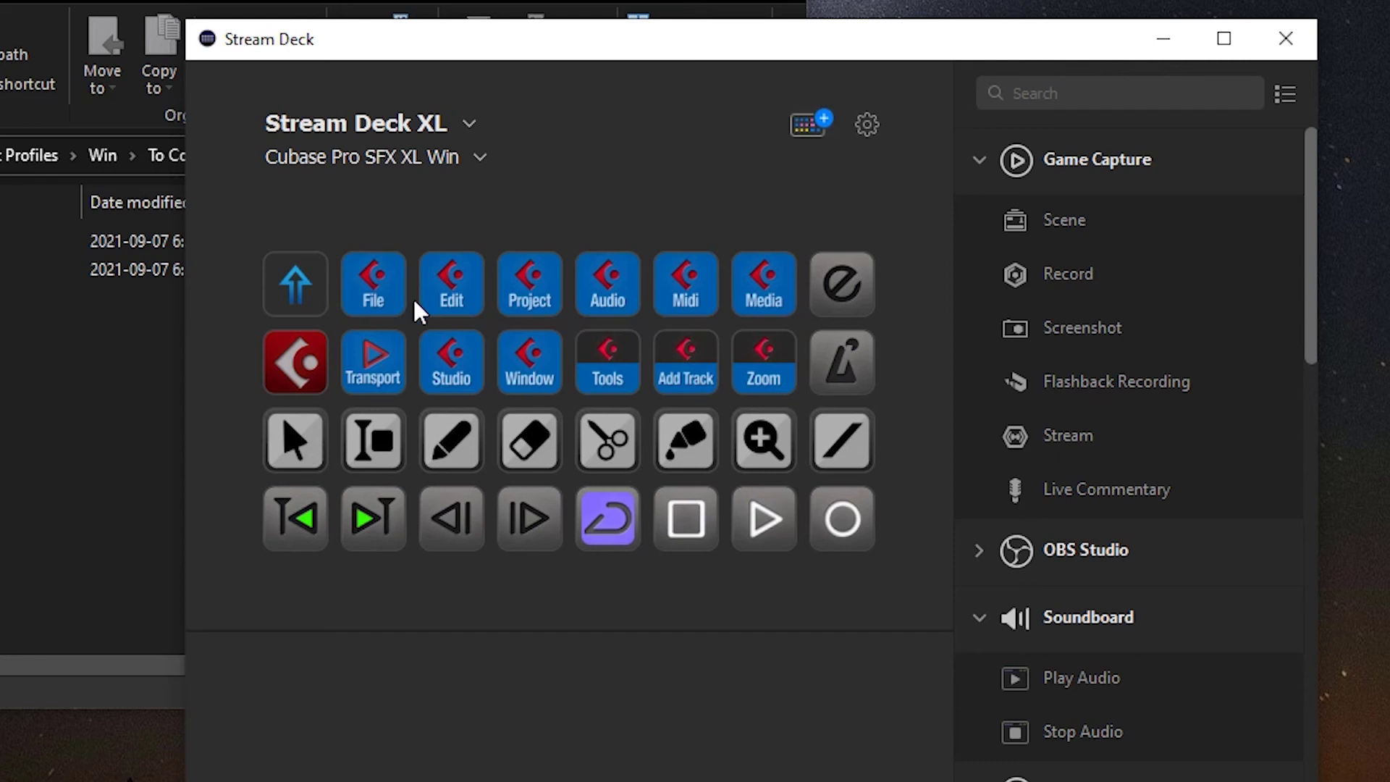
double_click(377, 283)
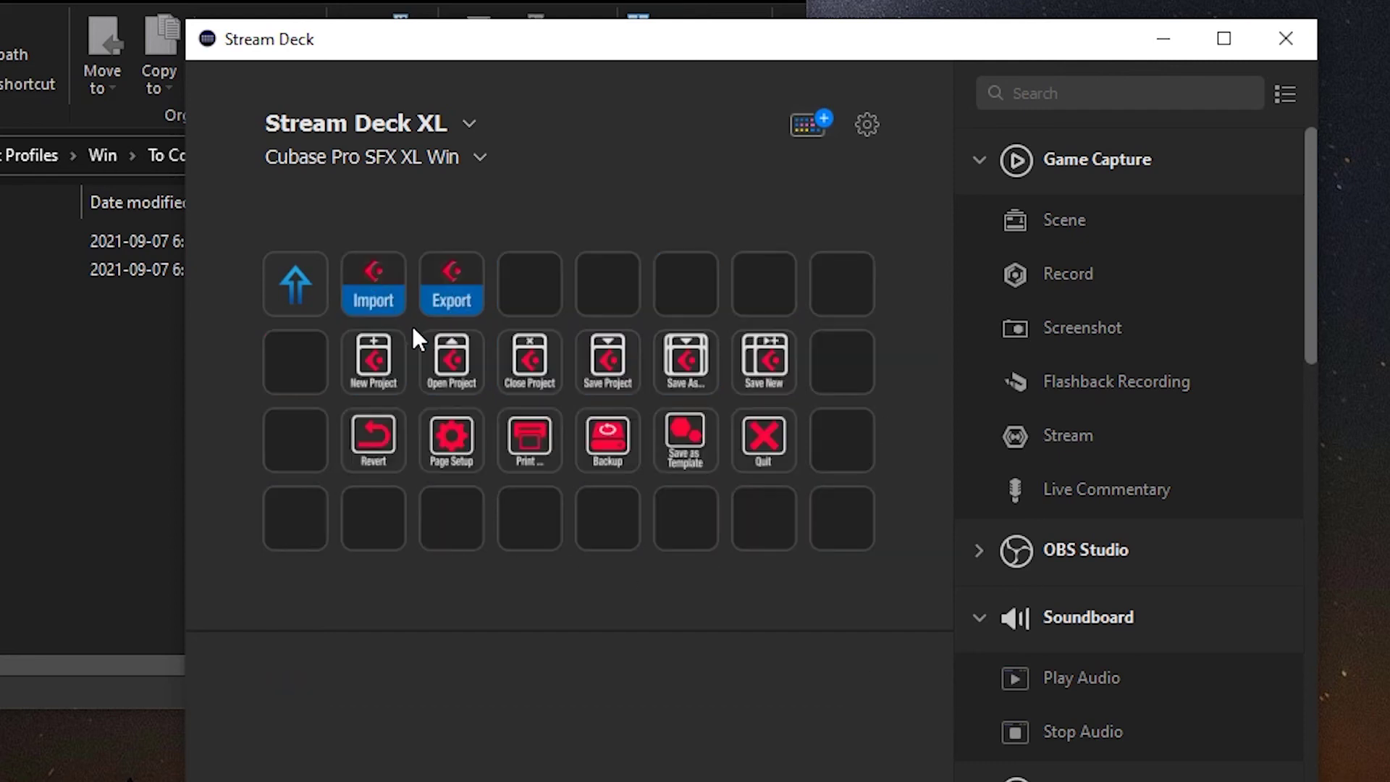
- Paste the Cubase folder onto the bottom-right key and check its contents
right_click(846, 515)
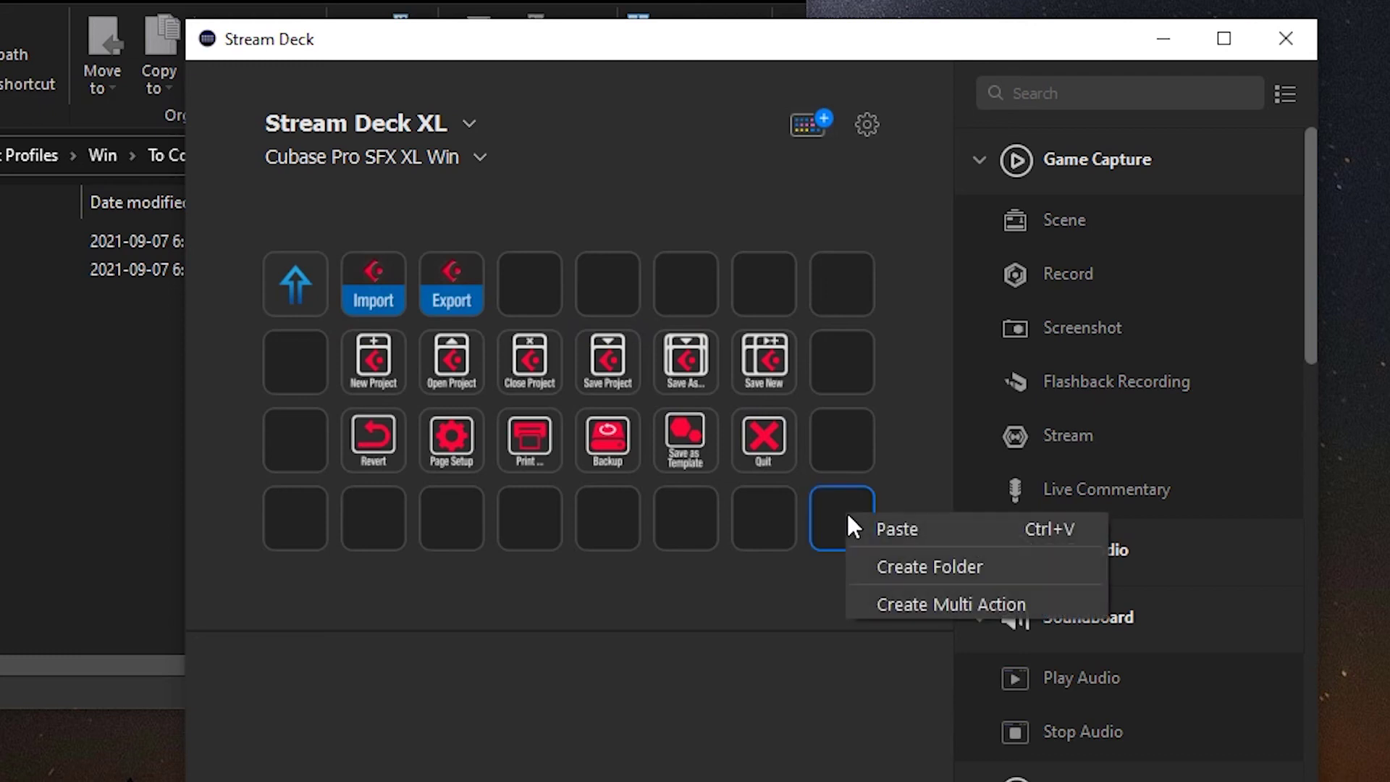
click(852, 517)
right_click(854, 515)
click(867, 522)
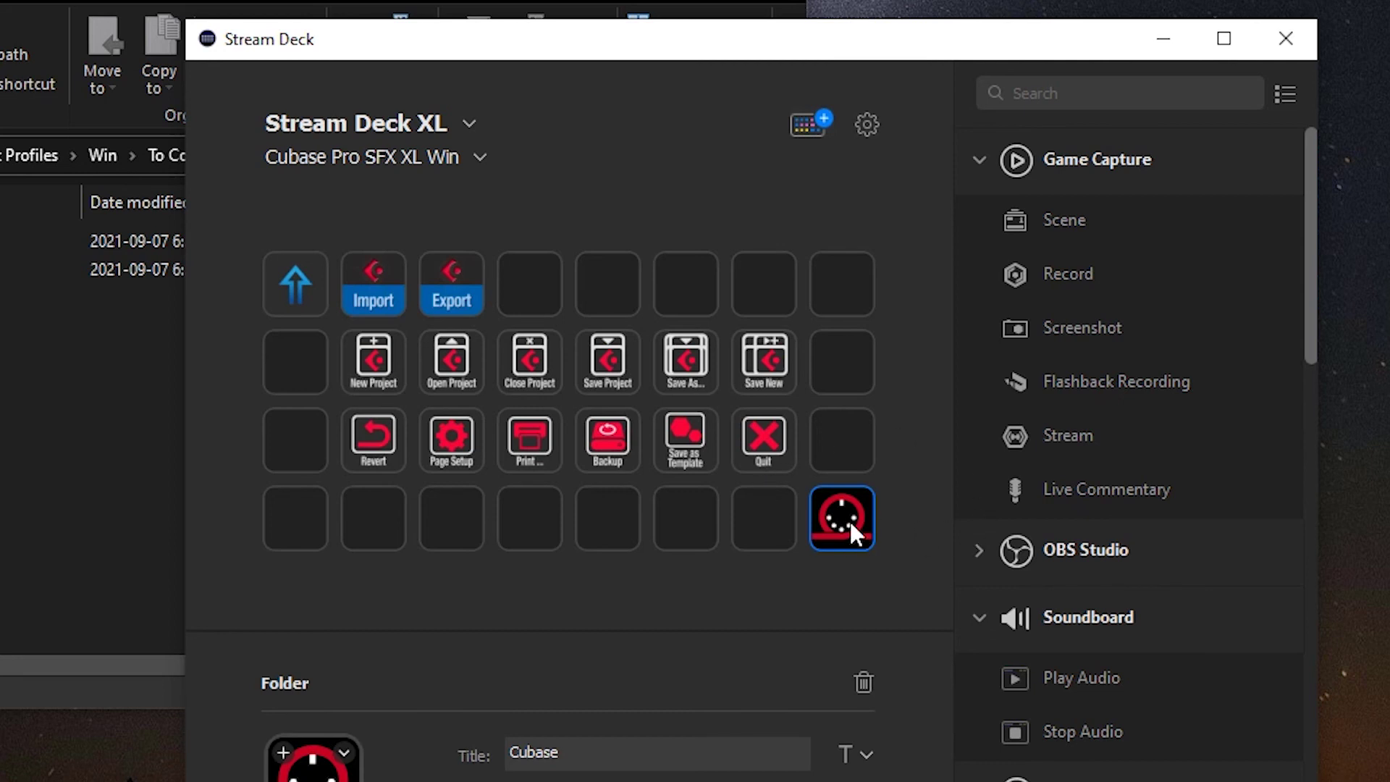
double_click(849, 519)
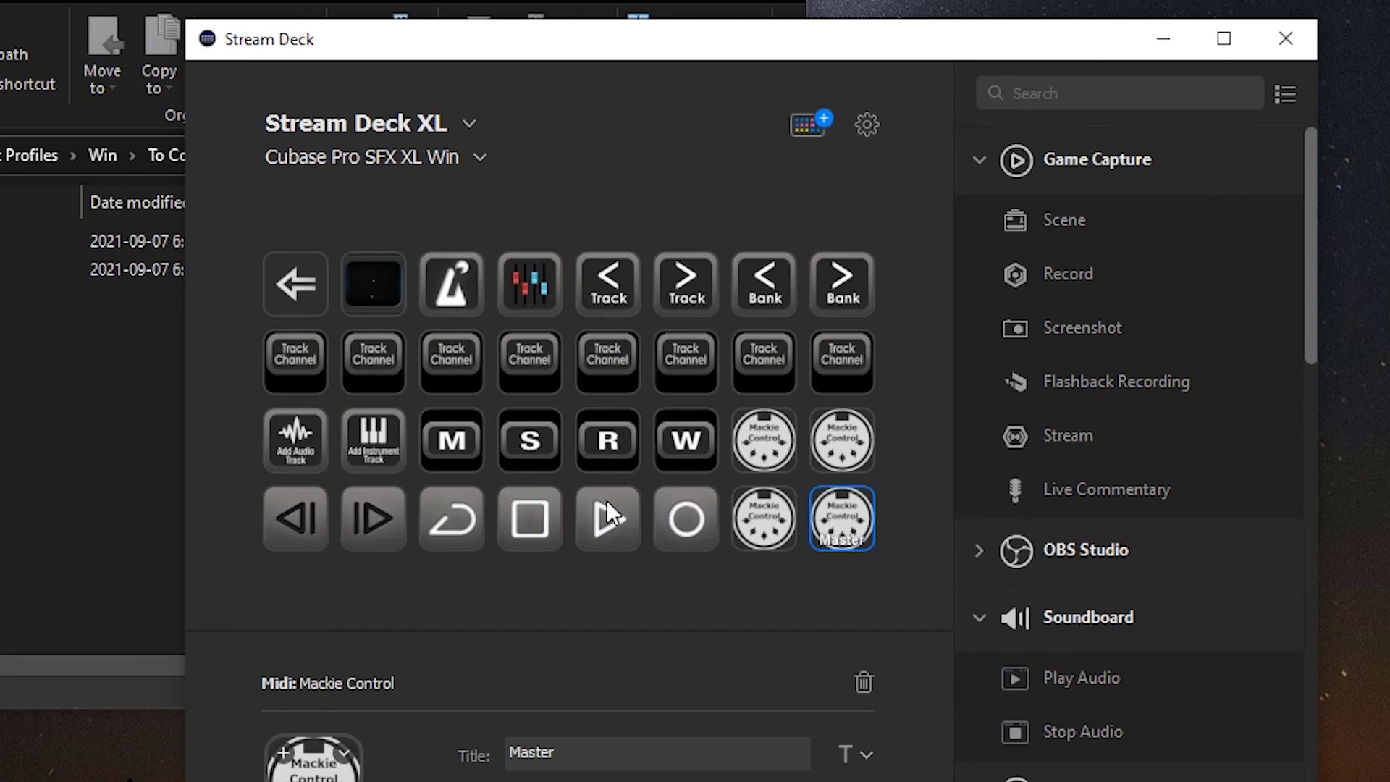
double_click(285, 290)
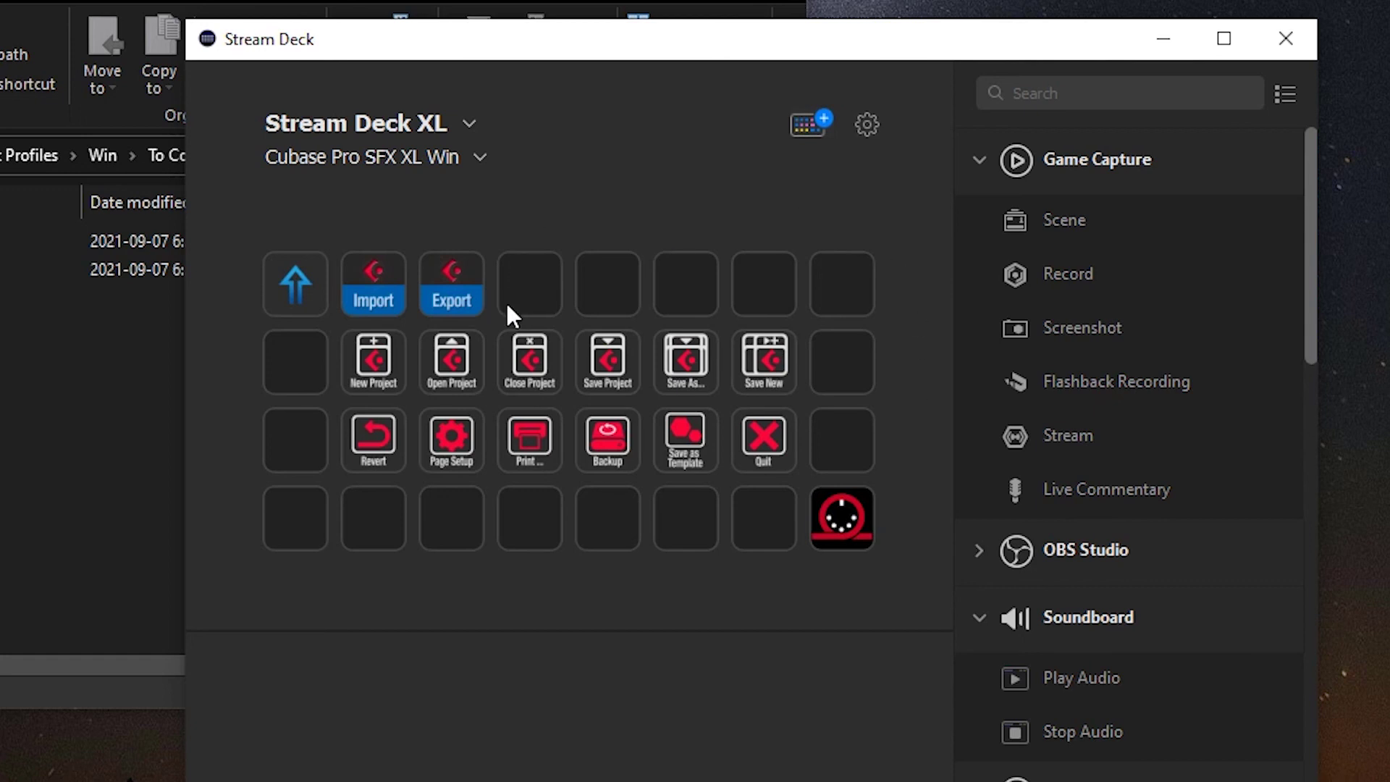
double_click(854, 515)
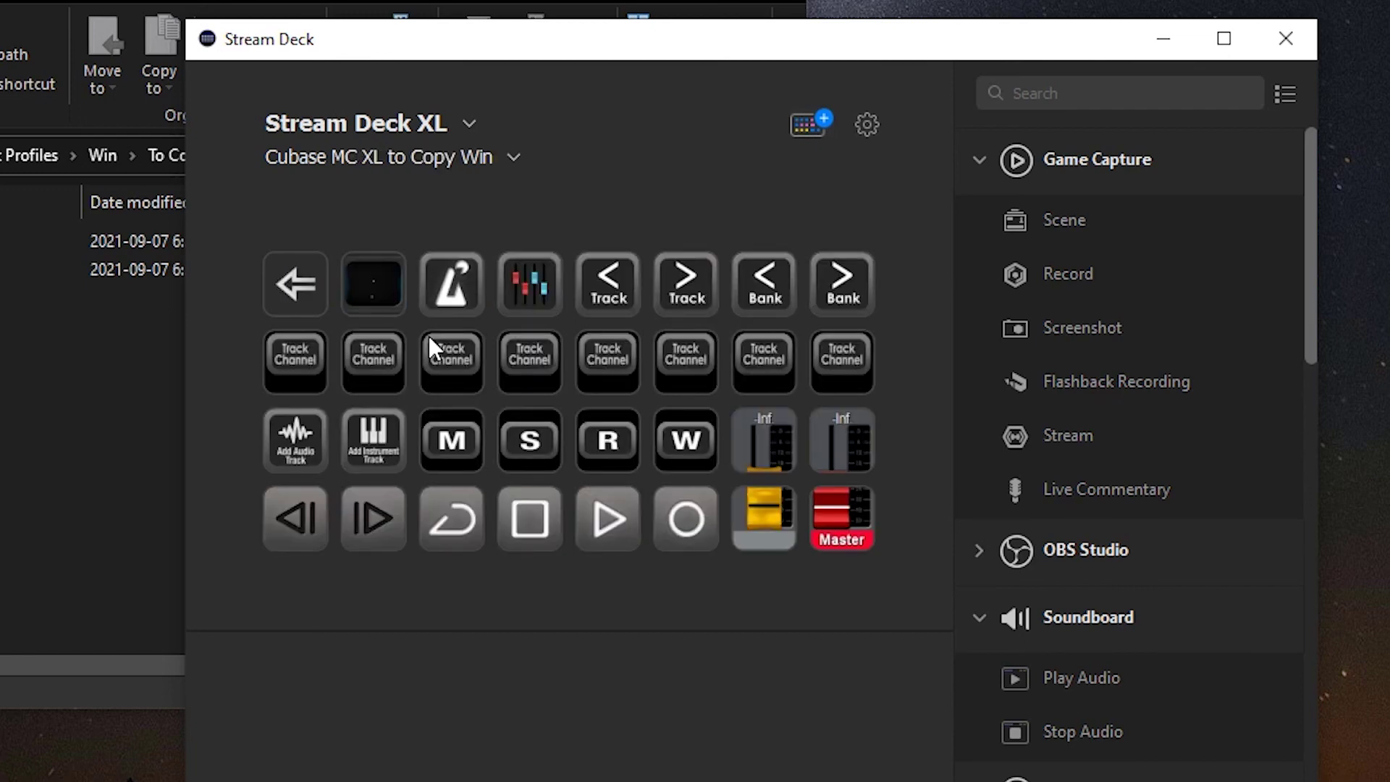